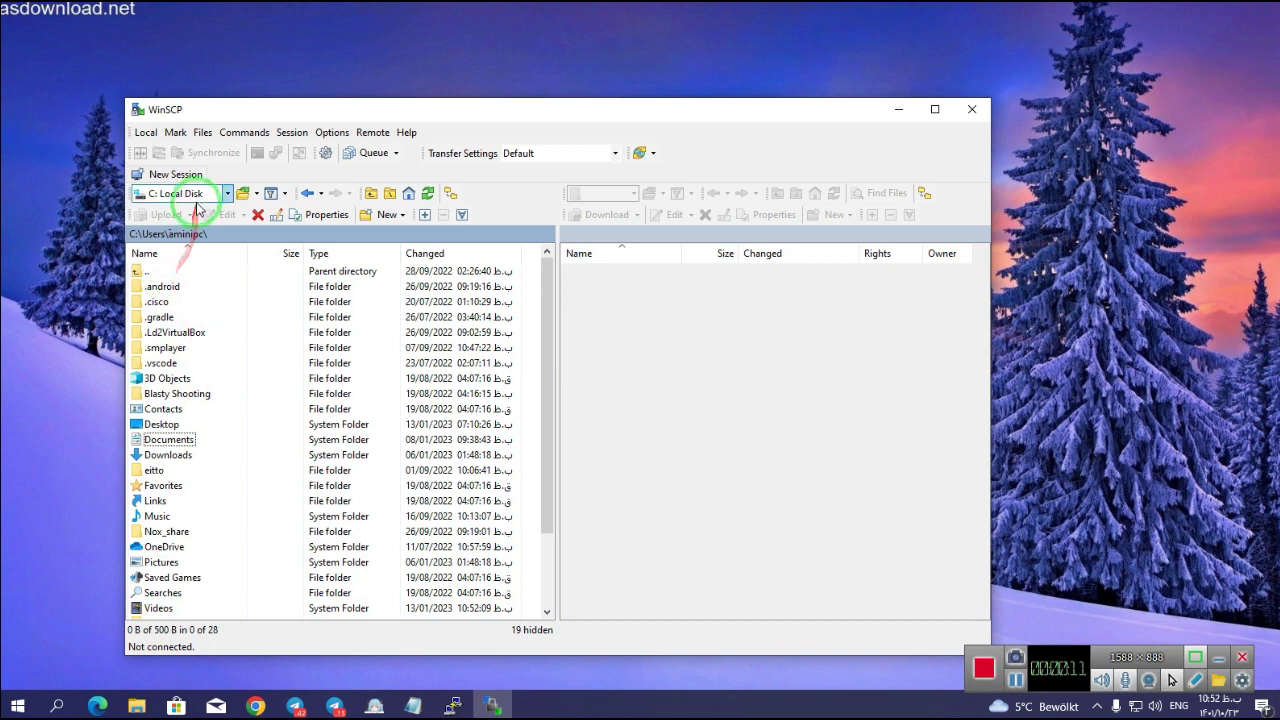
Open the folder D:\server\bahar in the local file pane
click(226, 194)
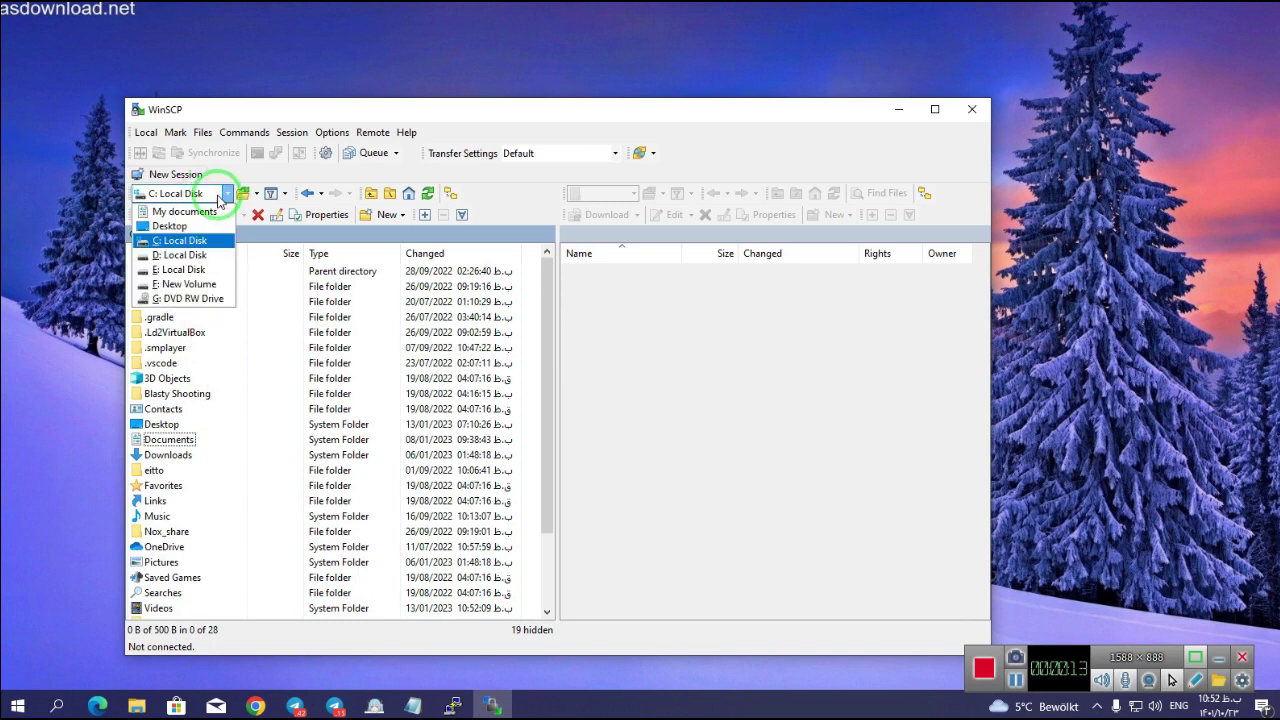
click(188, 255)
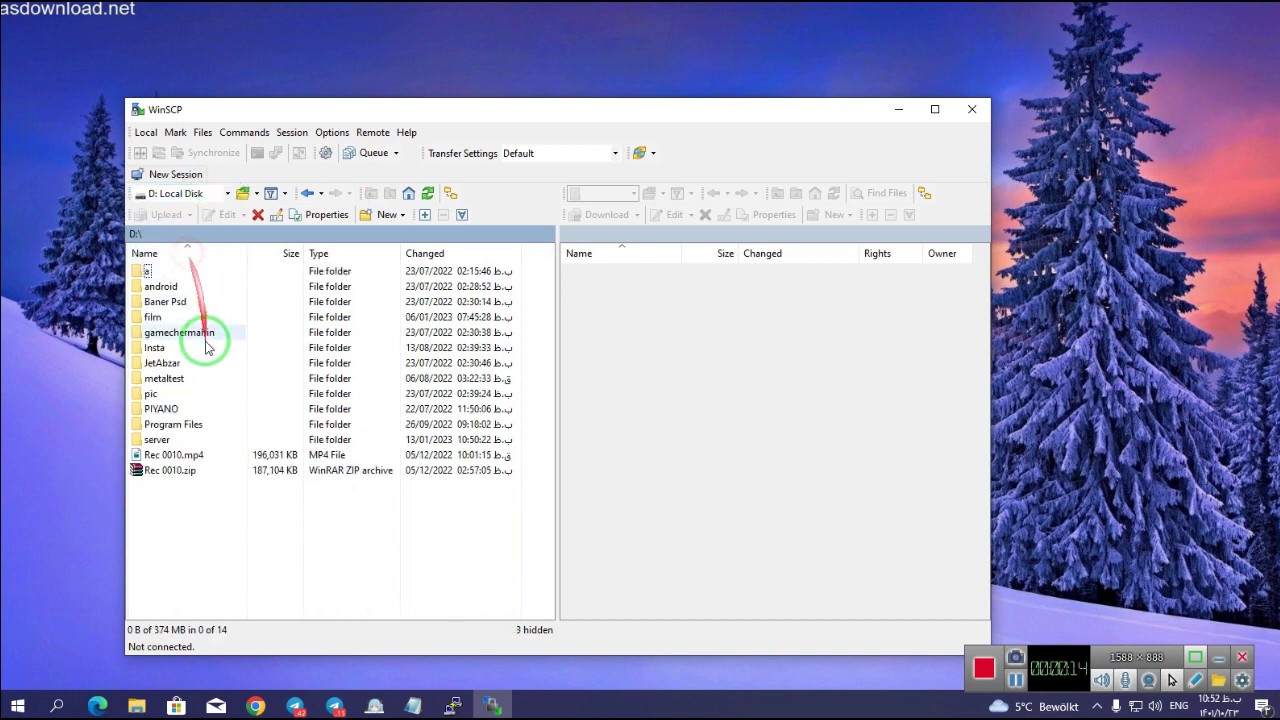
double_click(158, 439)
mouse_move(140, 447)
mouse_down()
mouse_move(215, 435)
mouse_move(222, 468)
mouse_up()
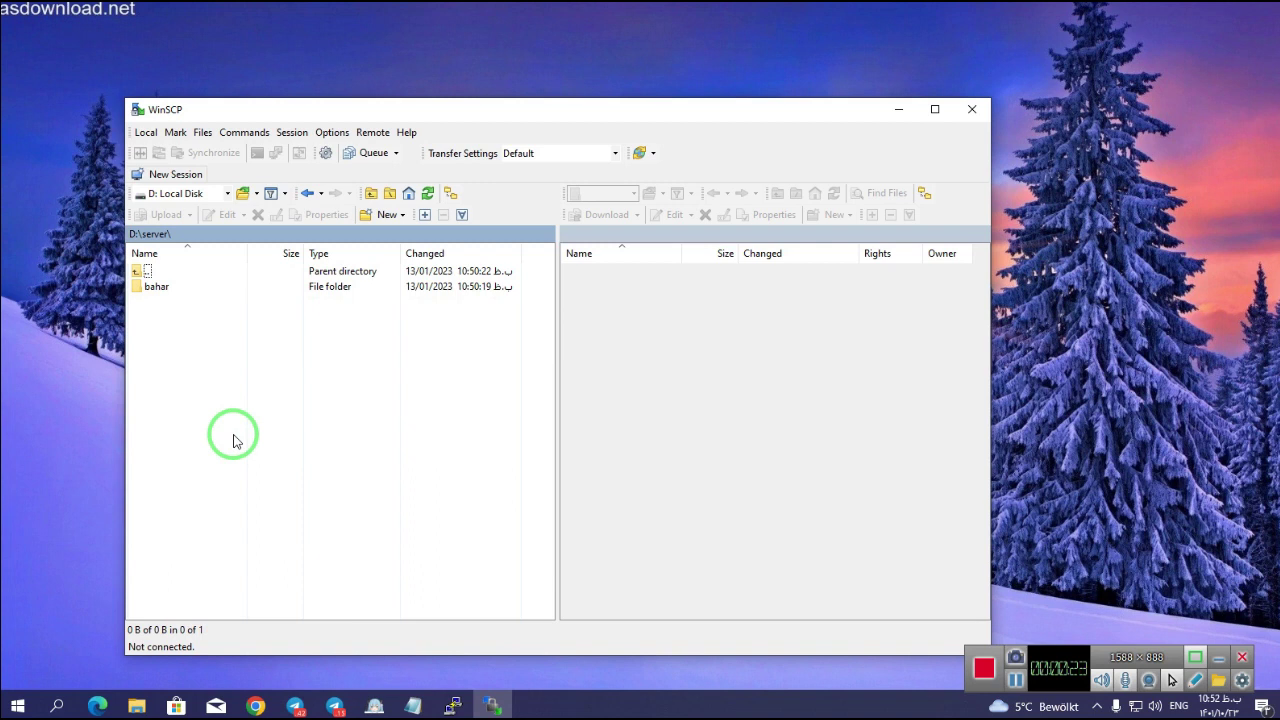
double_click(175, 287)
mouse_move(503, 119)
mouse_down()
mouse_move(485, 110)
mouse_move(497, 105)
mouse_up()
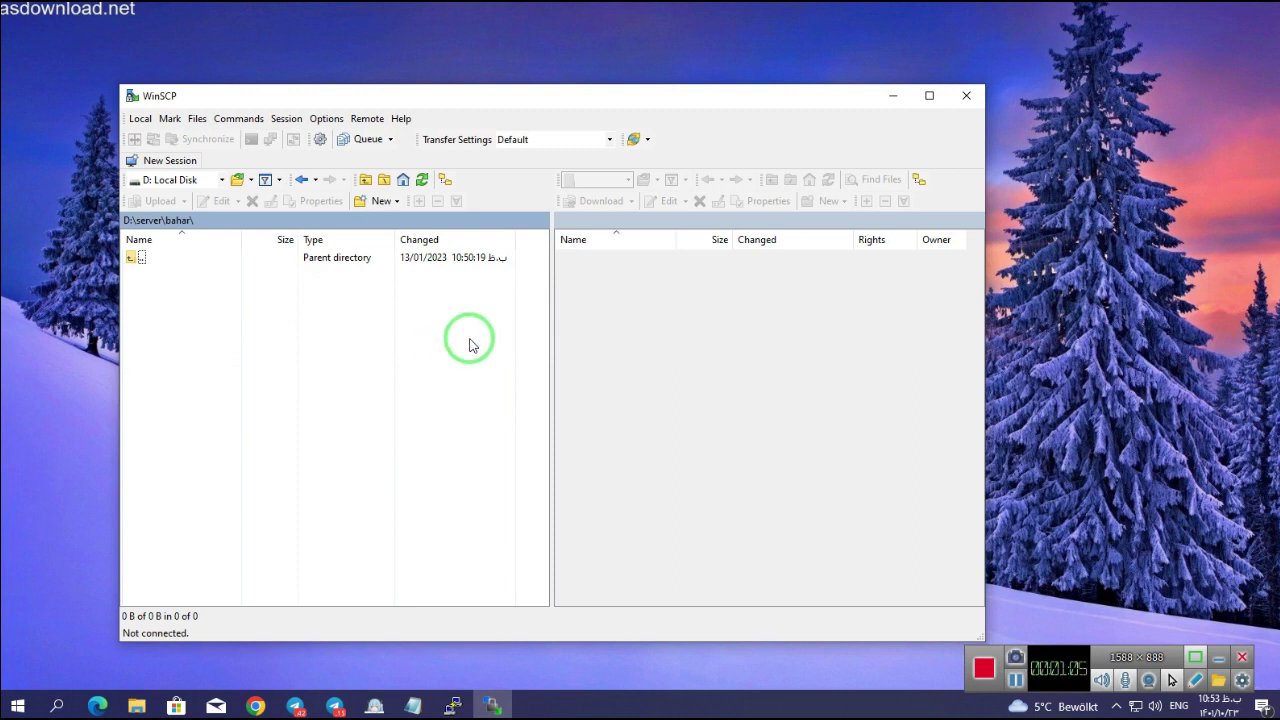
drag(535, 105, 583, 91)
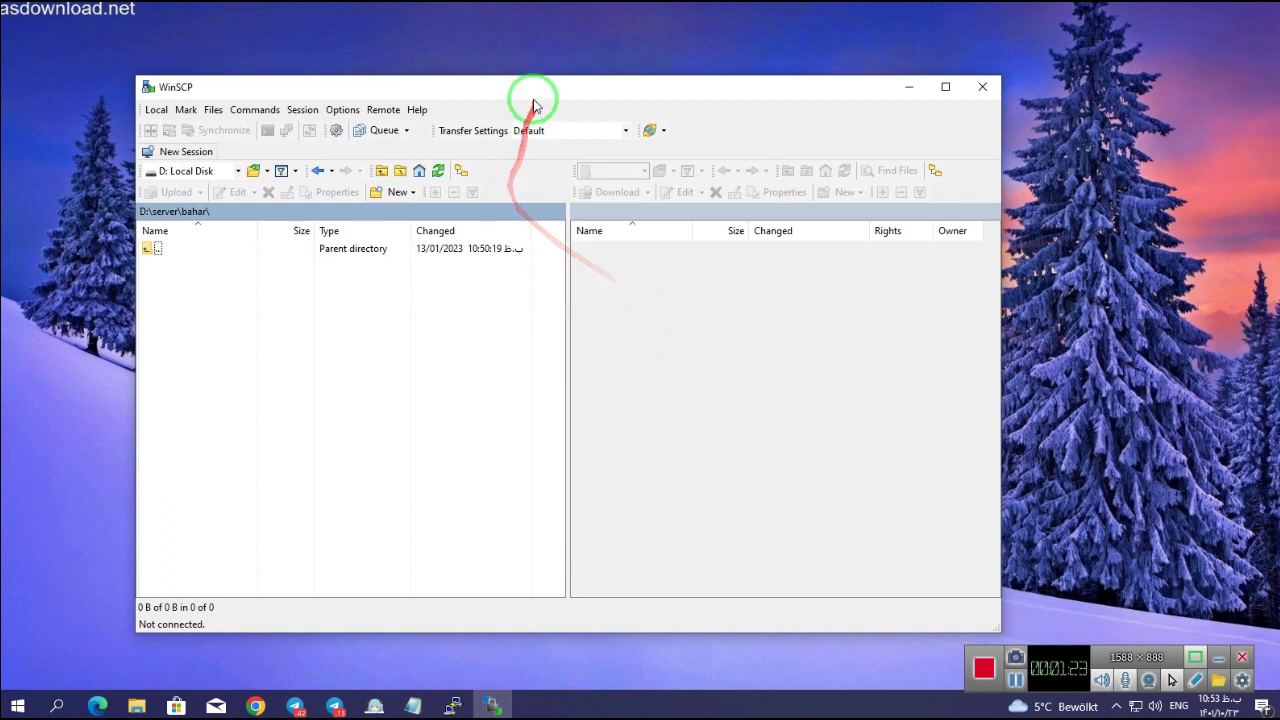
drag(540, 91, 547, 90)
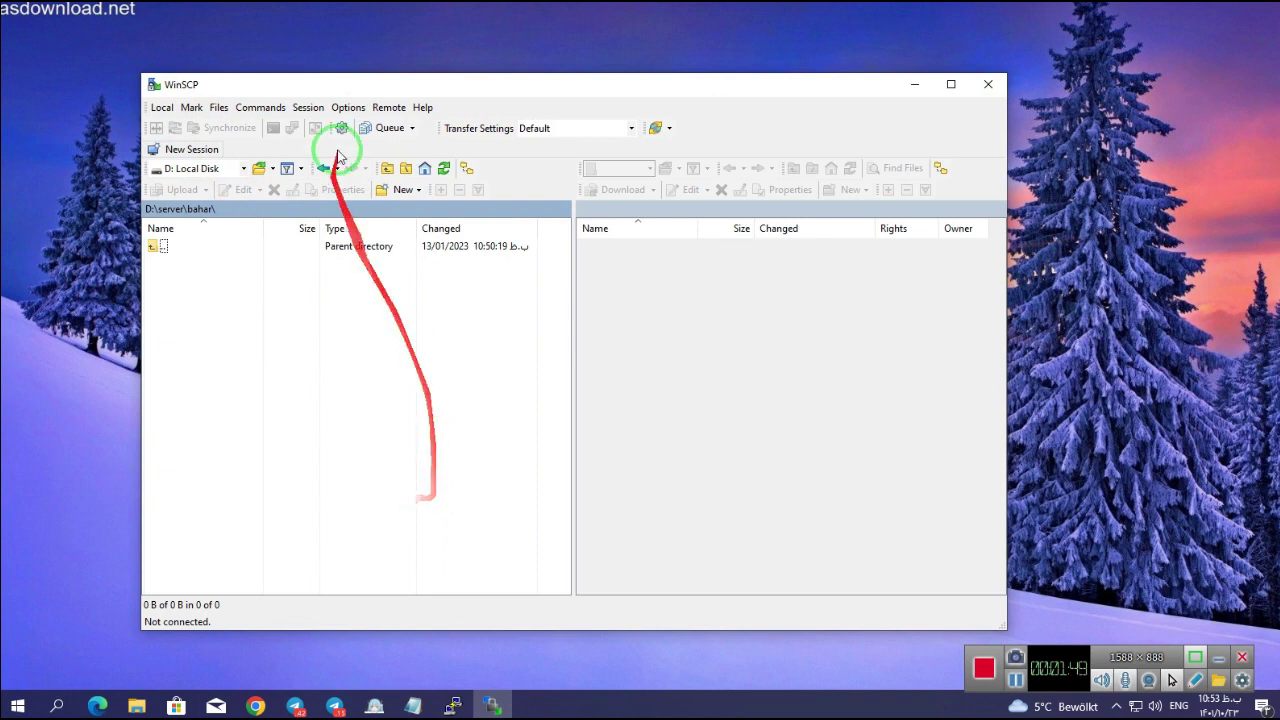
drag(488, 91, 486, 85)
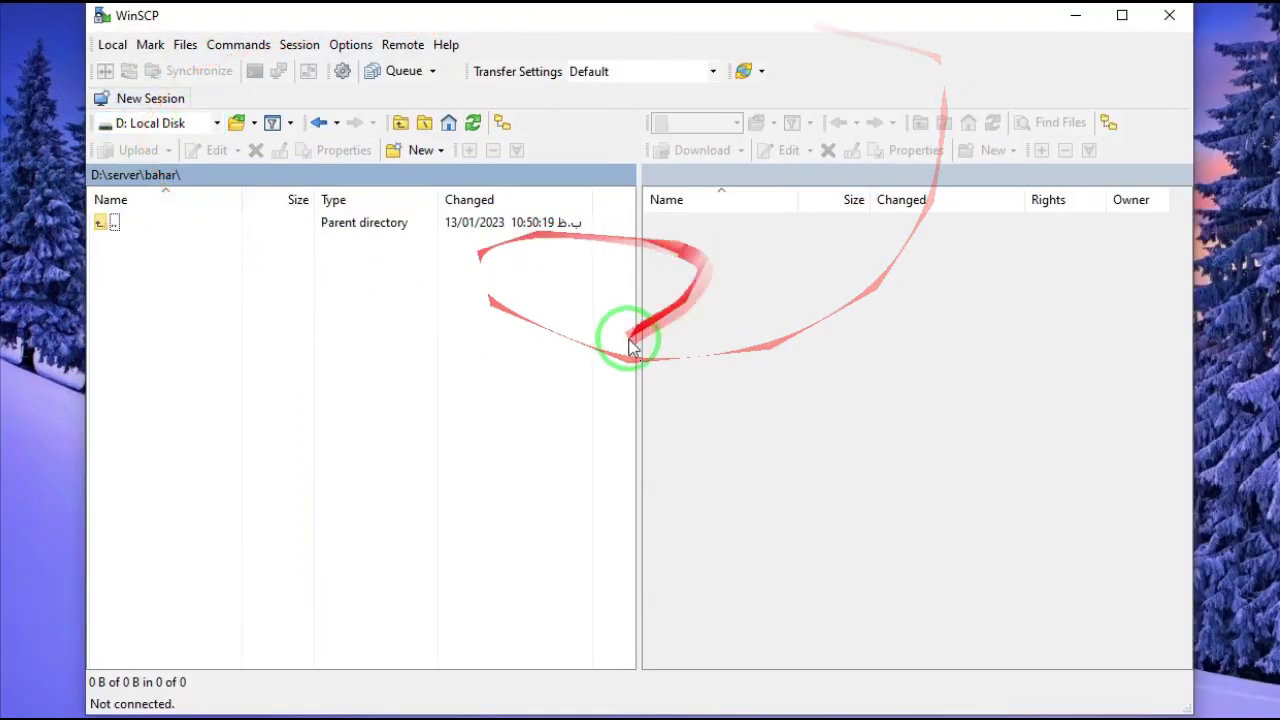
Start a new SFTP session and set its host name to 95.217.160.36
click(155, 100)
click(368, 194)
drag(645, 160, 651, 185)
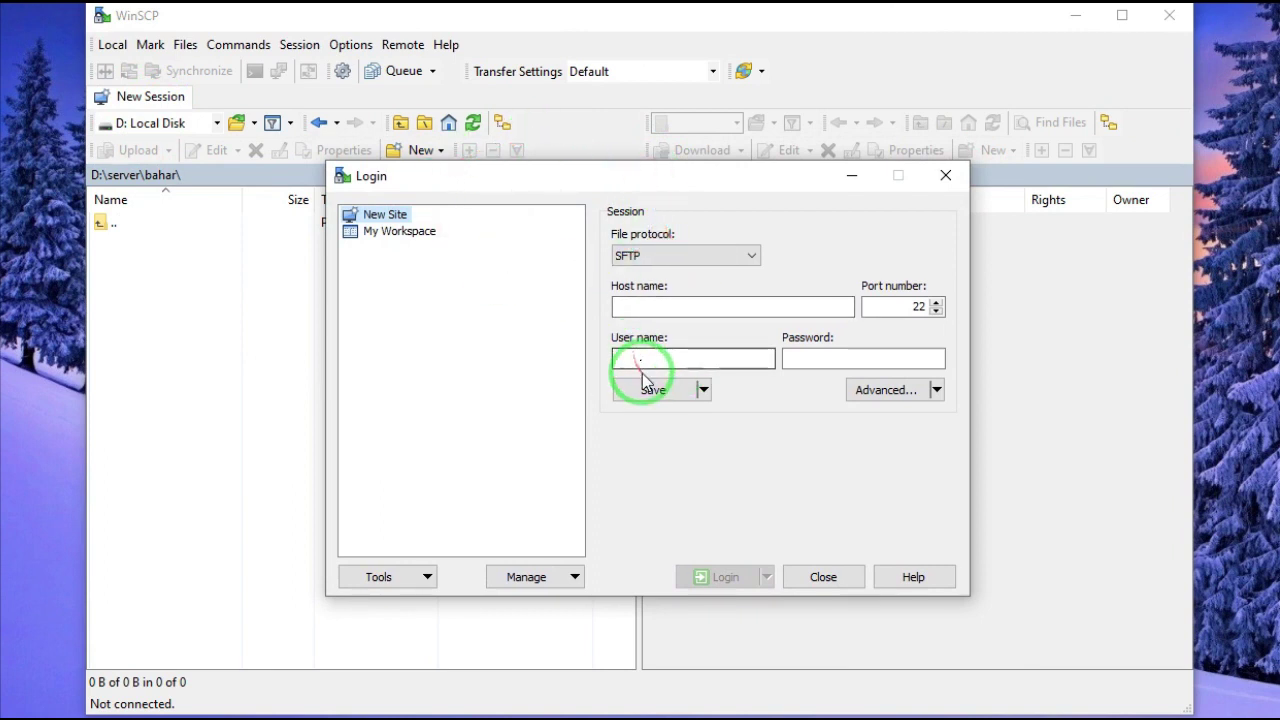
click(631, 307)
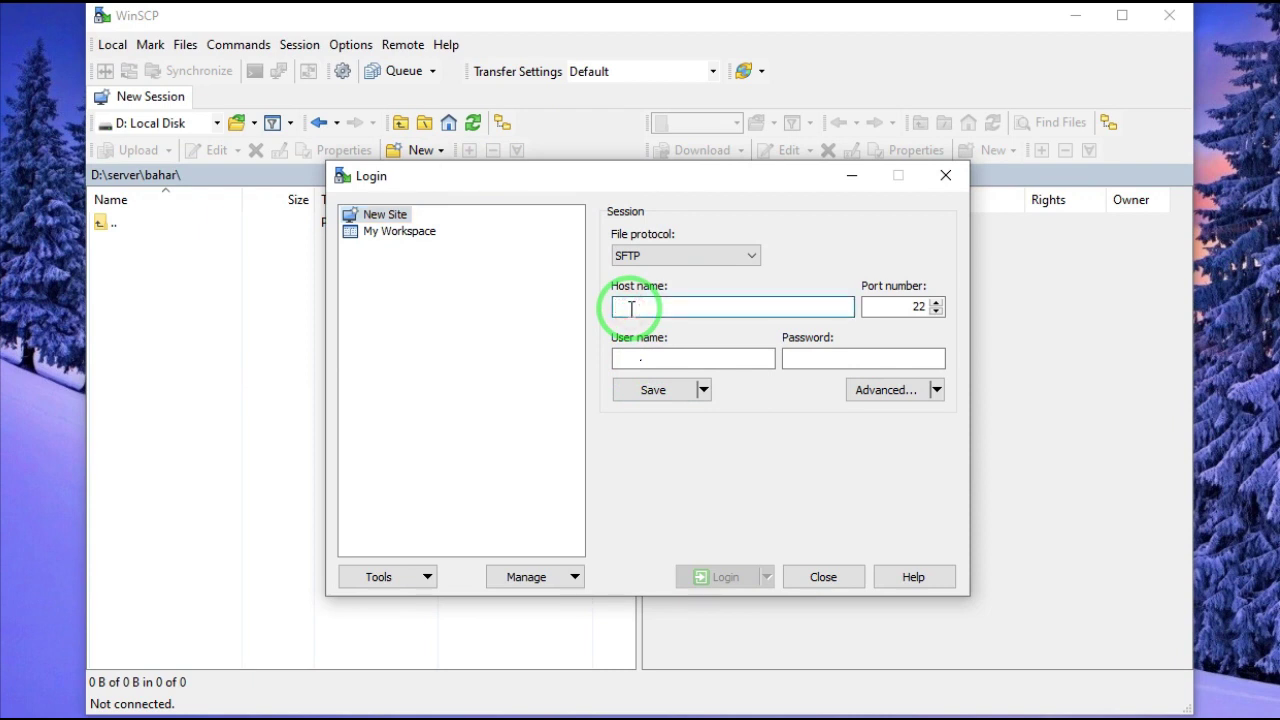
text(95.217.160.36)
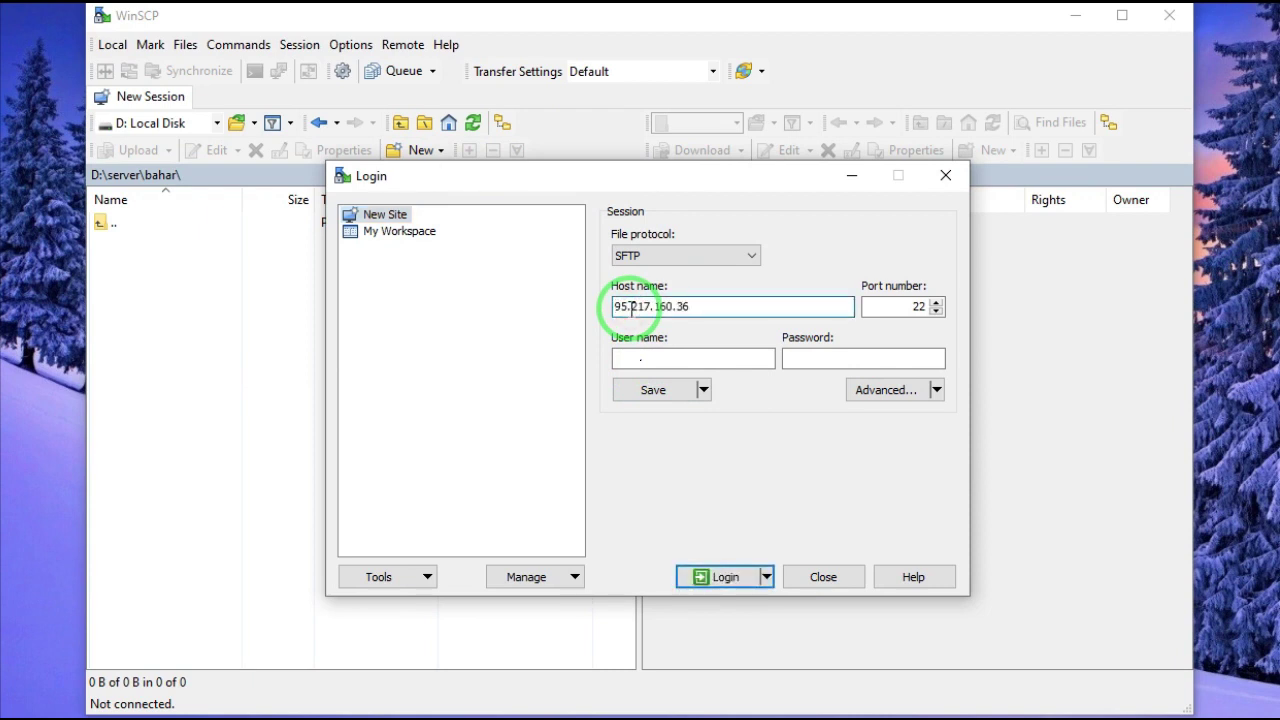
Enter the user name root and the account password, and log in to the server
click(664, 361)
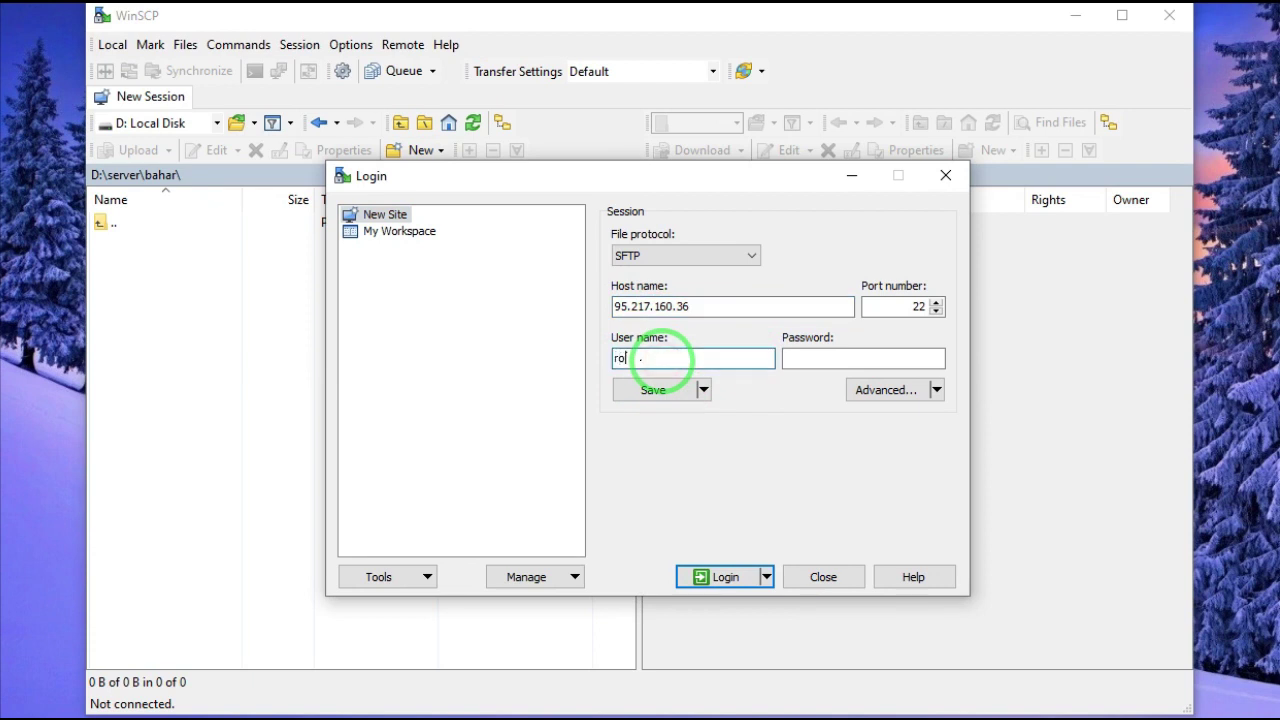
click(812, 356)
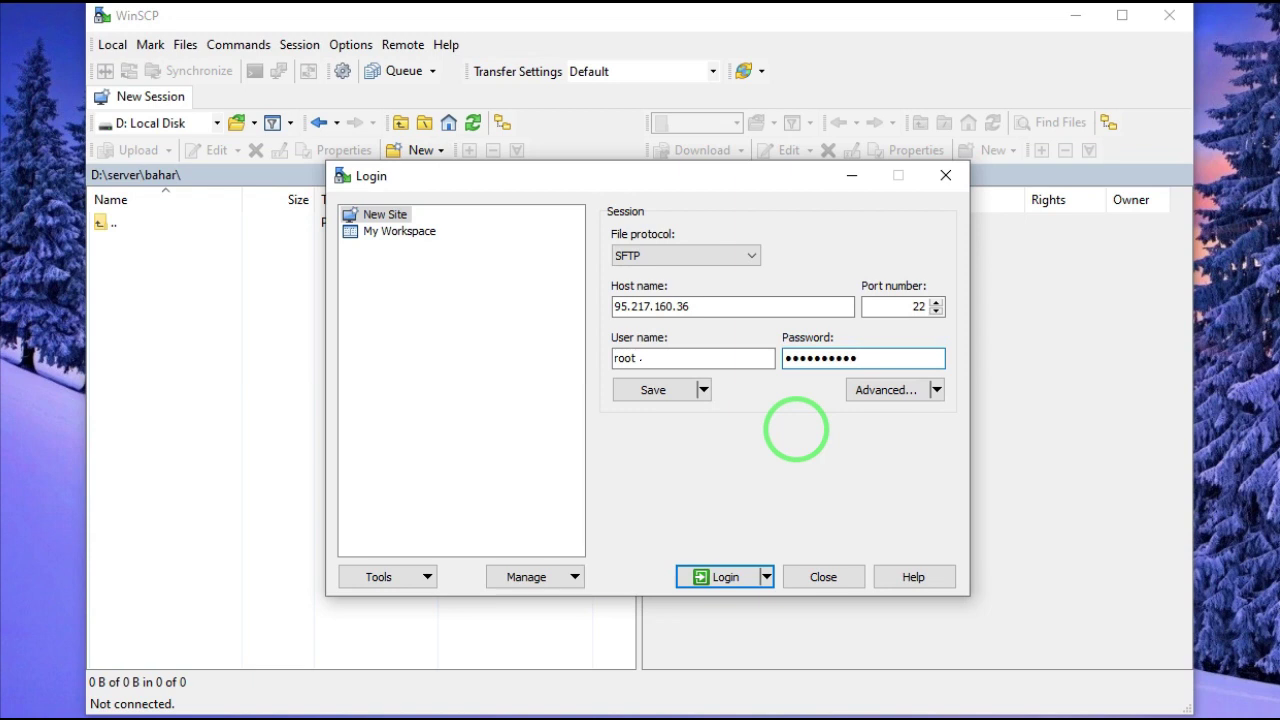
click(716, 578)
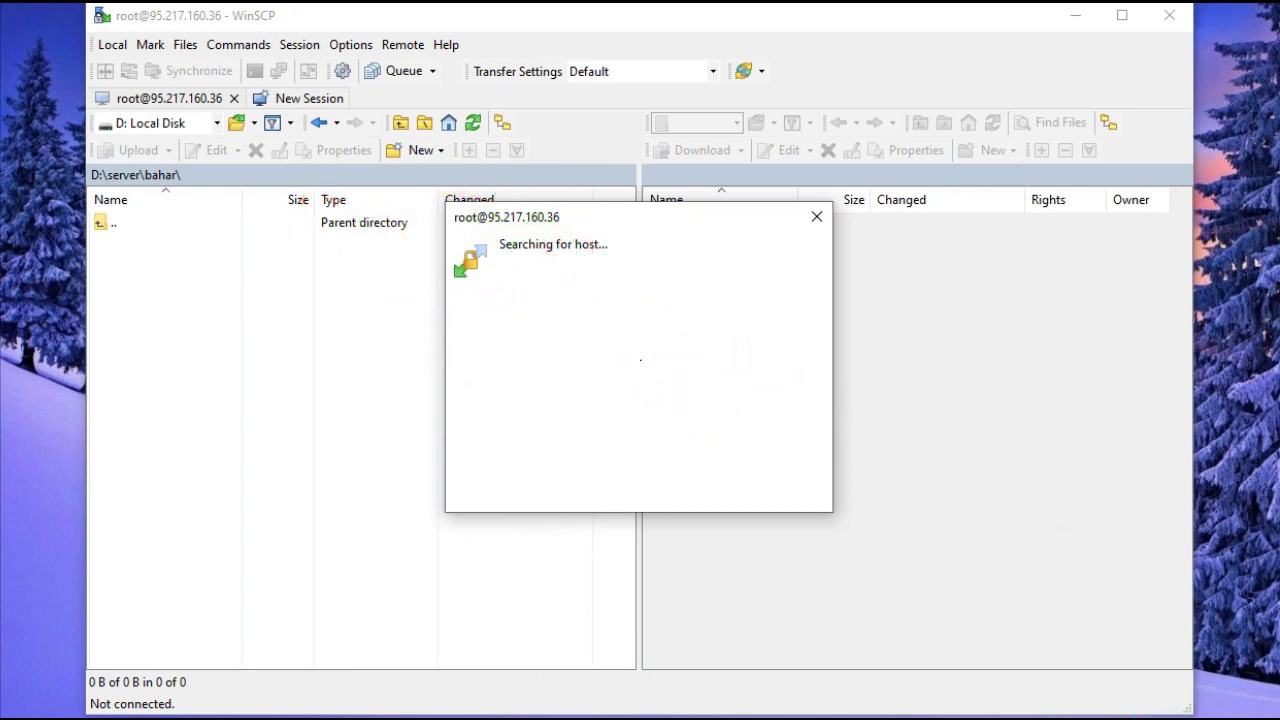
drag(663, 157, 681, 152)
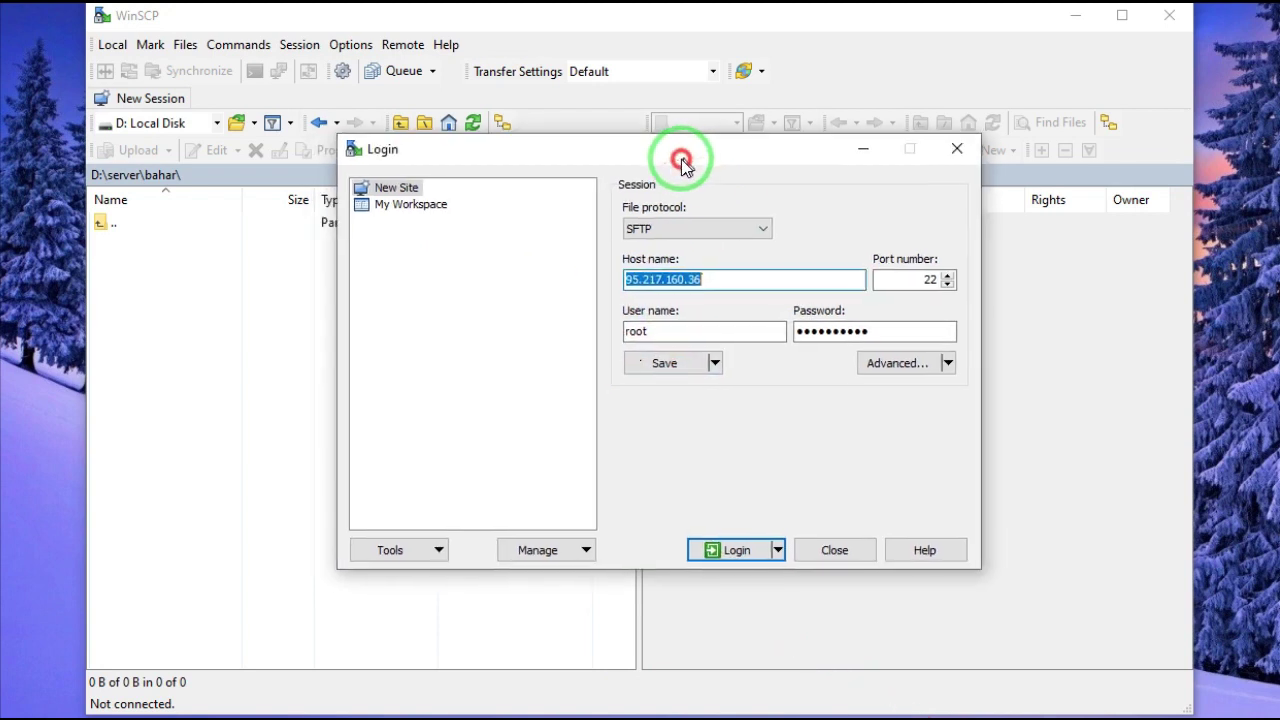
click(722, 549)
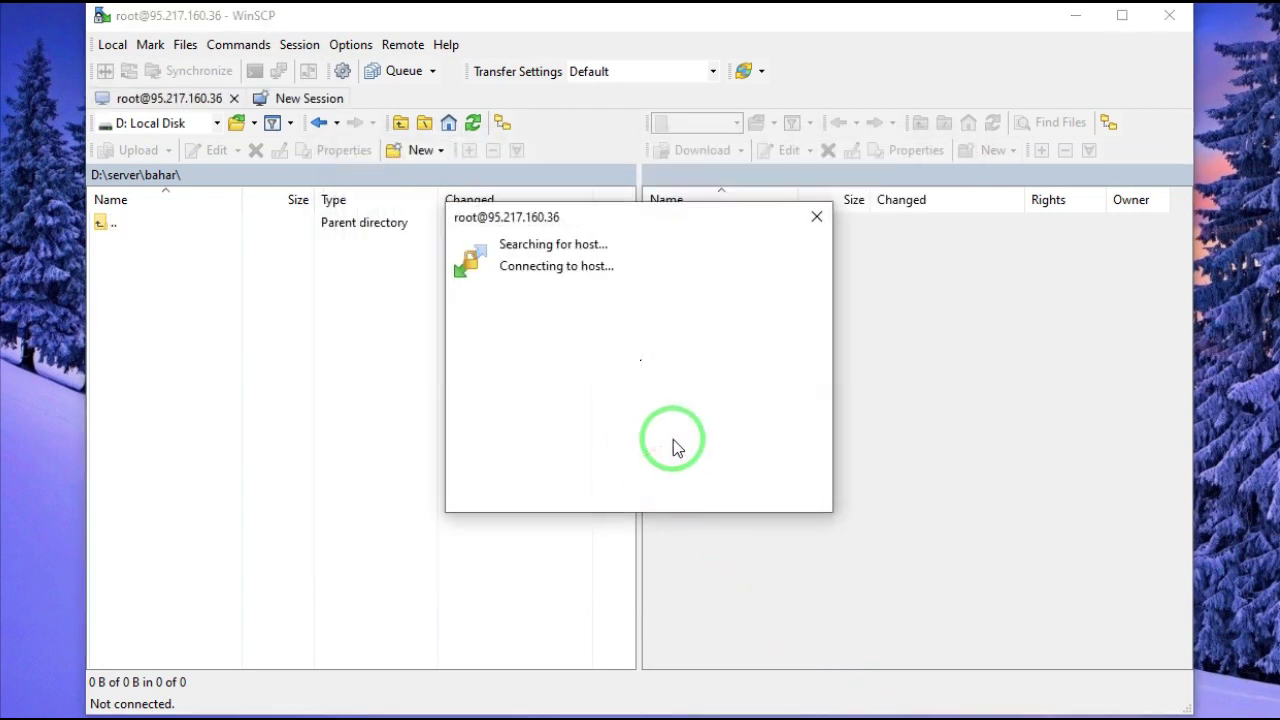
click(572, 519)
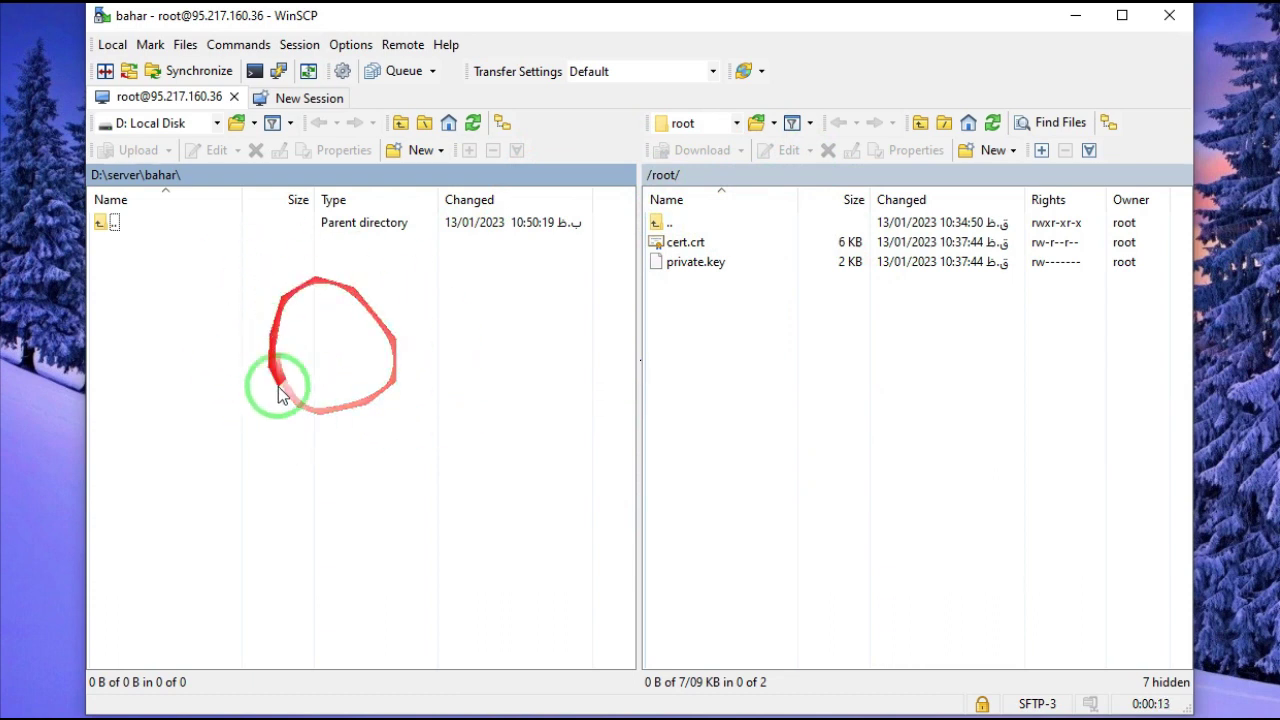
Open the remote folder /etc/x-ui on the server
double_click(686, 224)
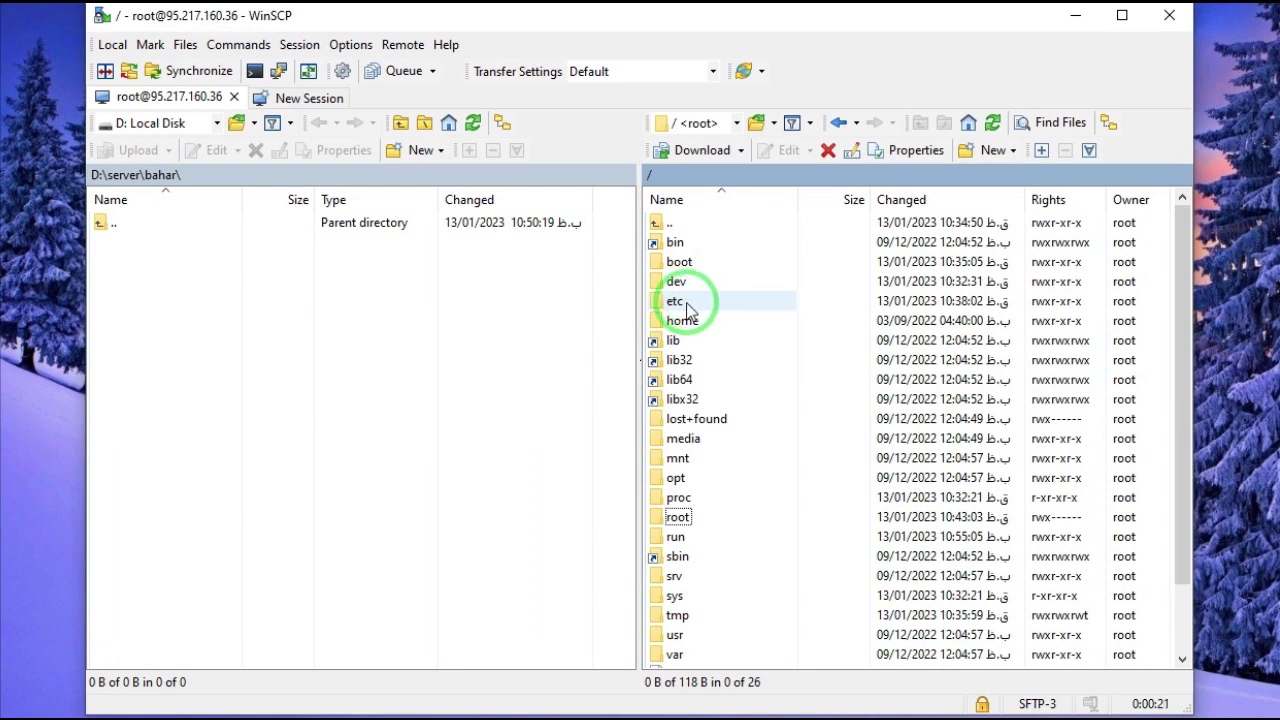
double_click(680, 301)
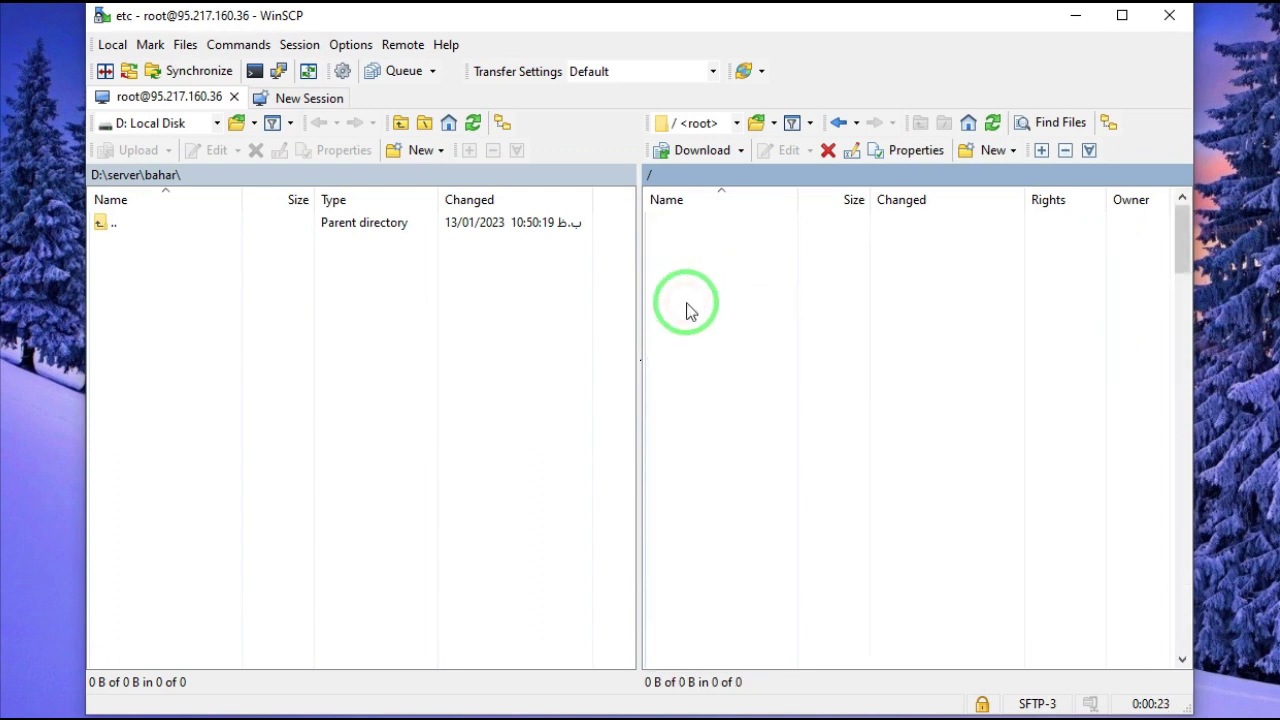
scroll(716, 370, down, 4)
scroll(716, 370, down, 17)
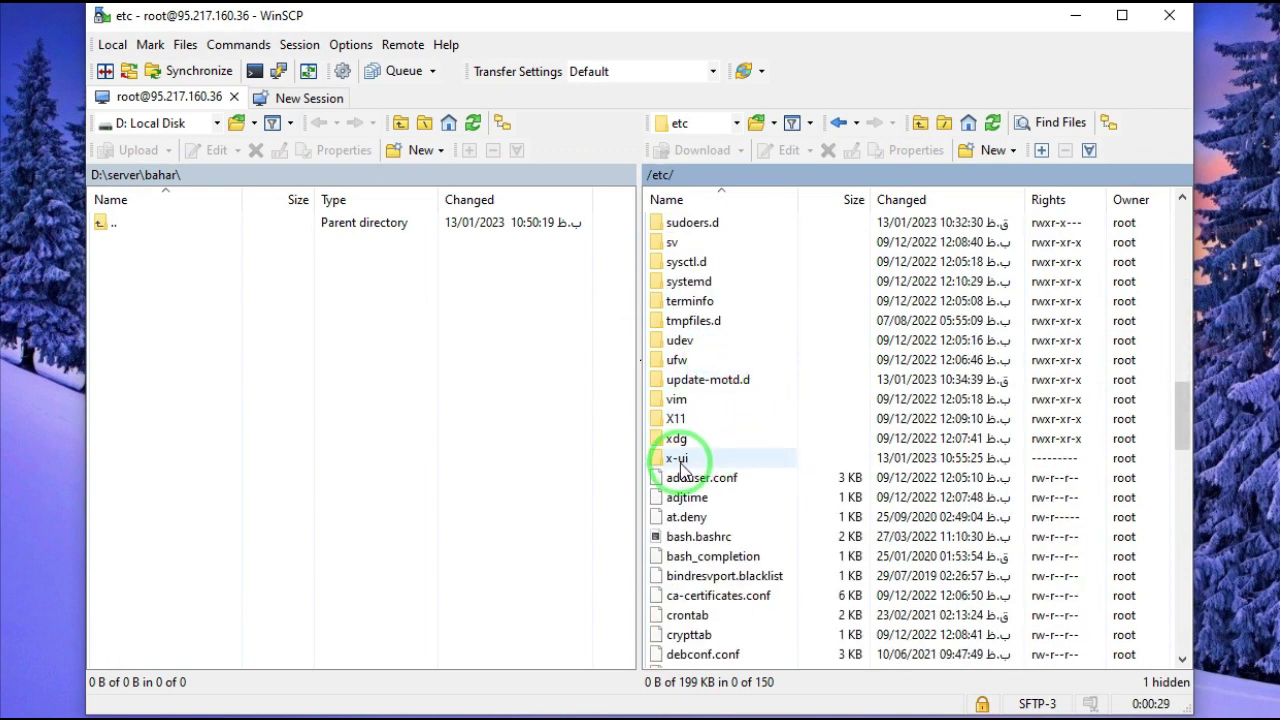
click(679, 462)
double_click(679, 462)
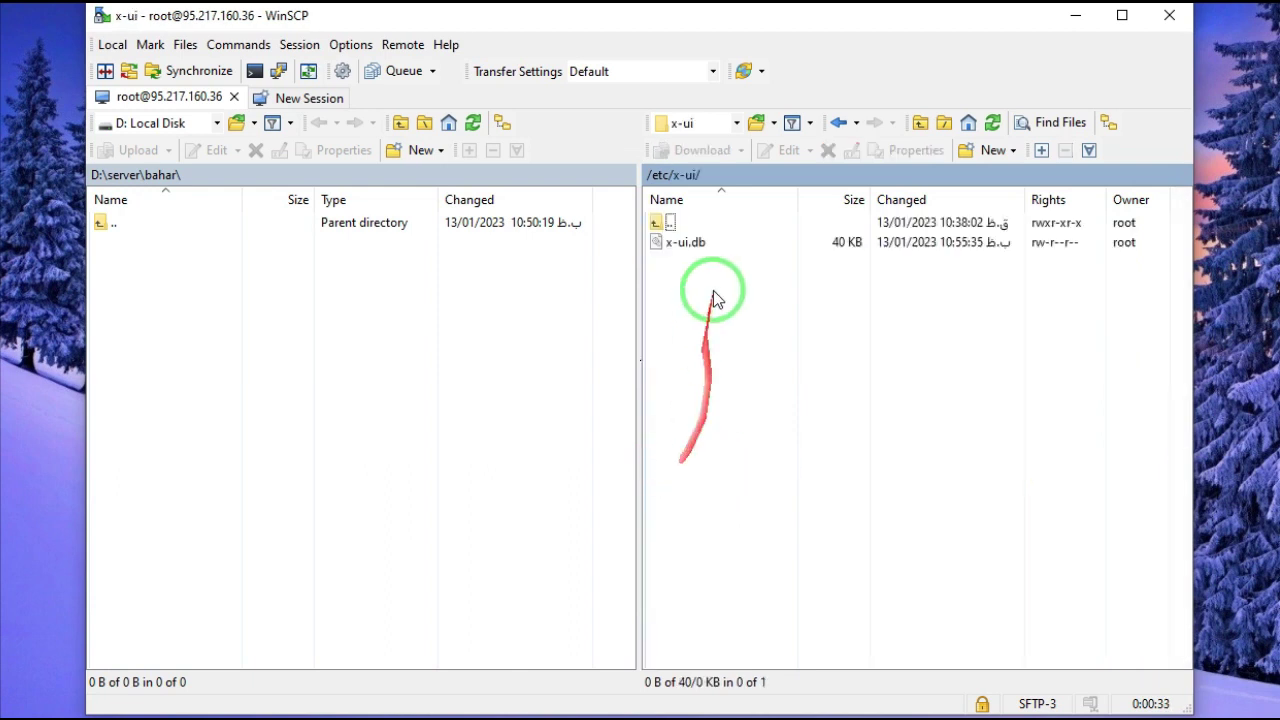
Download x-ui.db from /etc/x-ui to the local folder D:\server\bahar and close the remote session
click(680, 246)
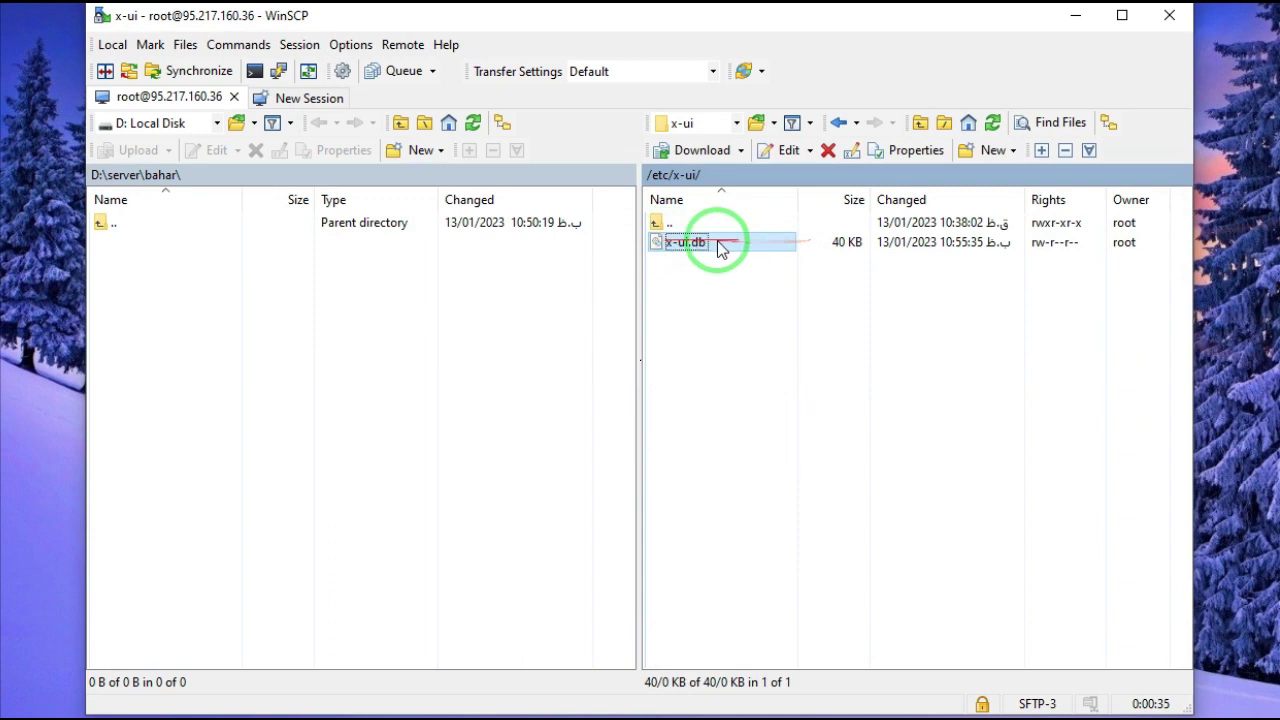
drag(700, 248, 195, 288)
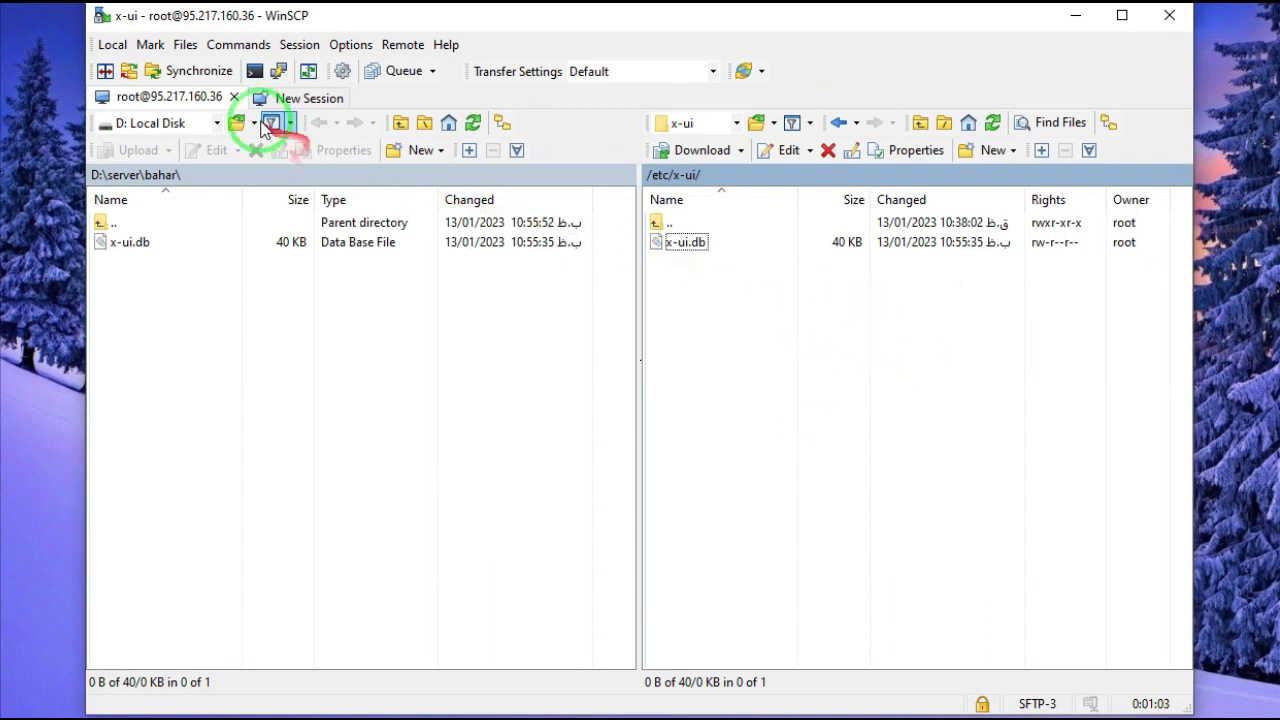
click(234, 96)
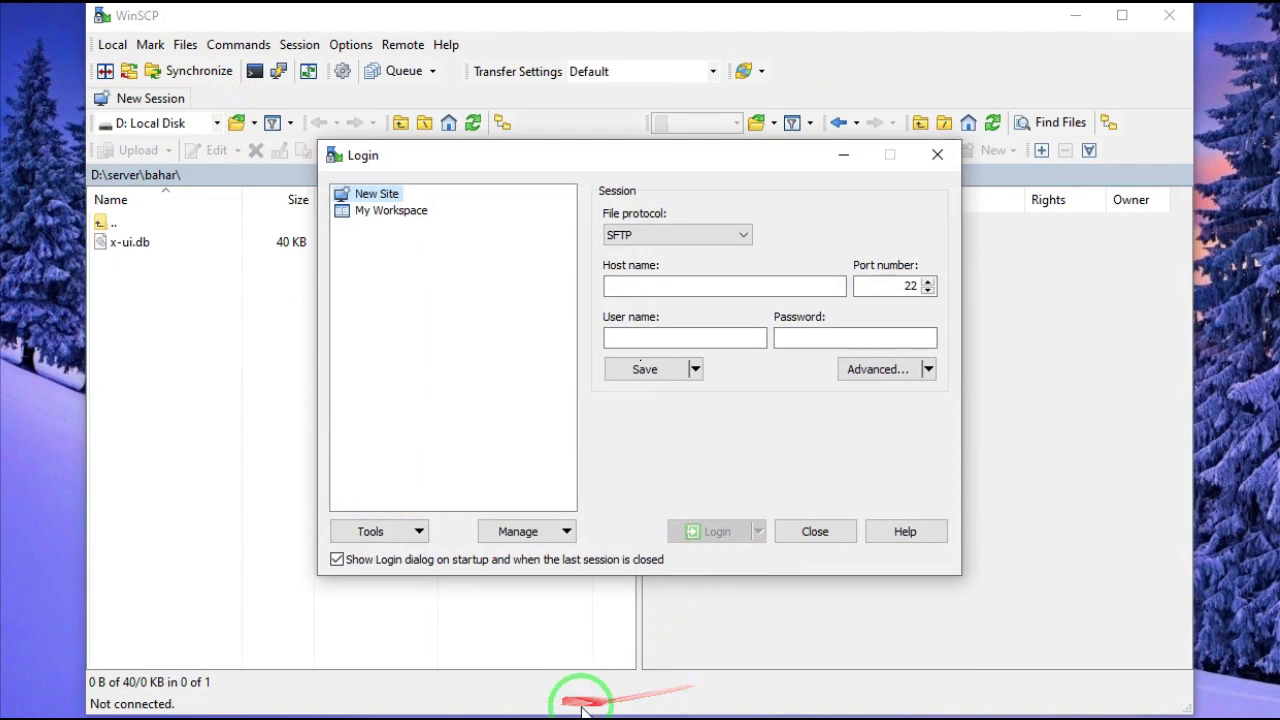
click(591, 185)
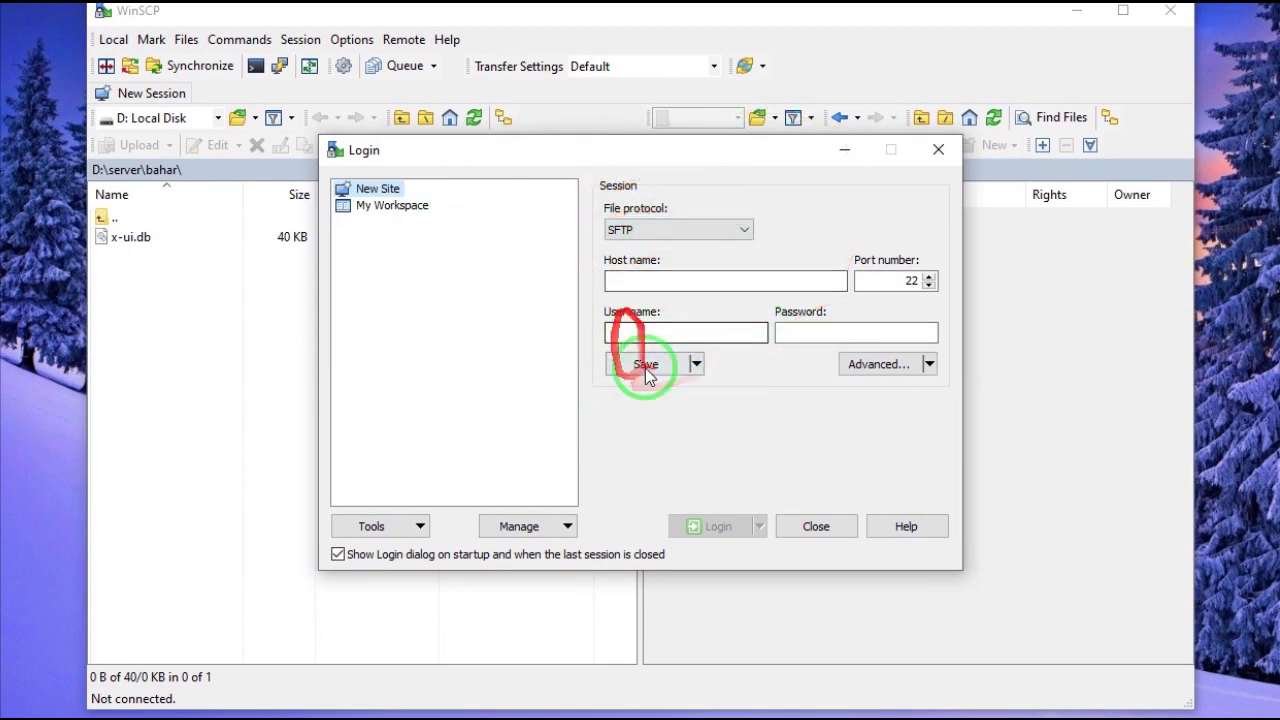
Close the inactive PuTTY session and switch to the X-UI guide in Chrome at its Update Server section
click(543, 715)
click(843, 441)
click(449, 40)
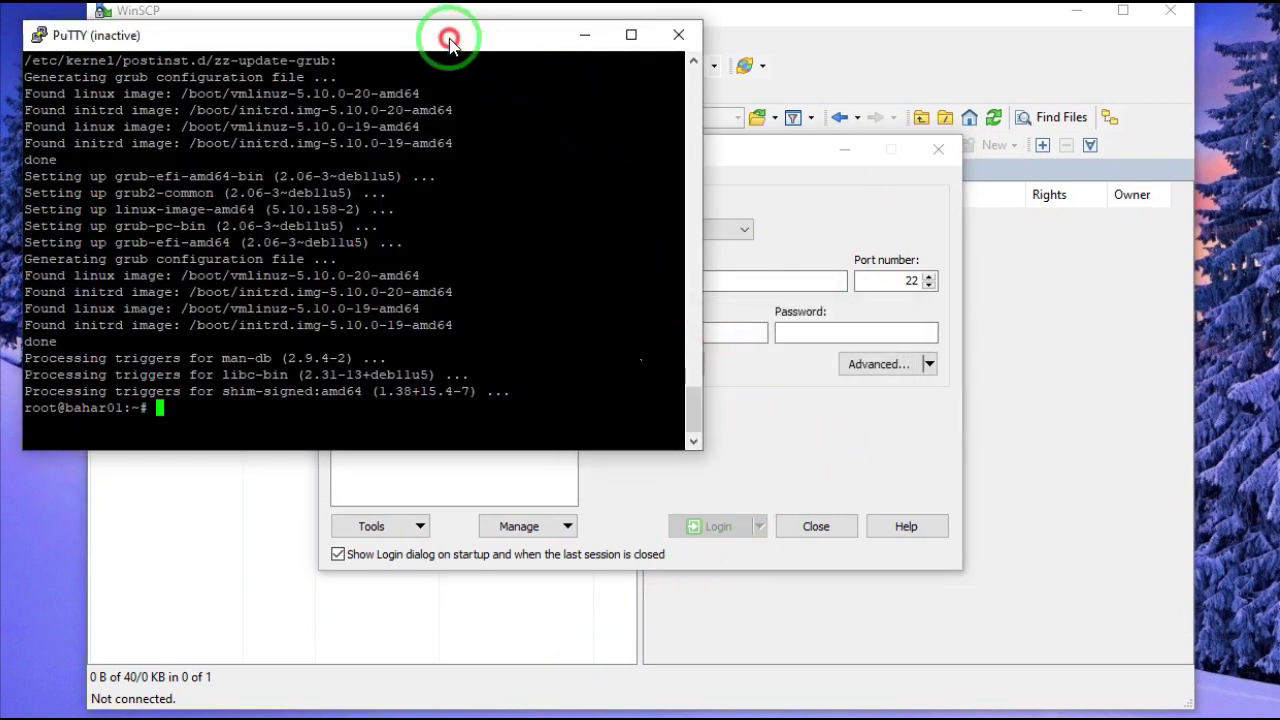
drag(449, 40, 439, 66)
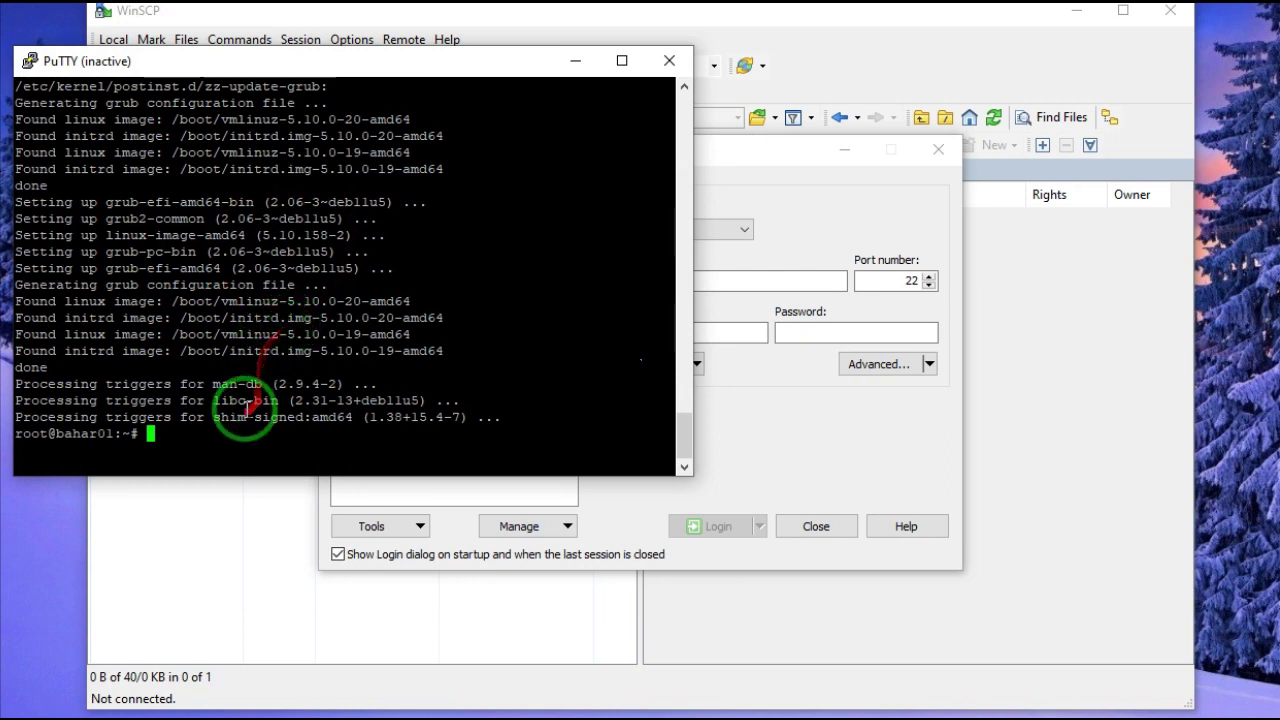
drag(270, 70, 272, 92)
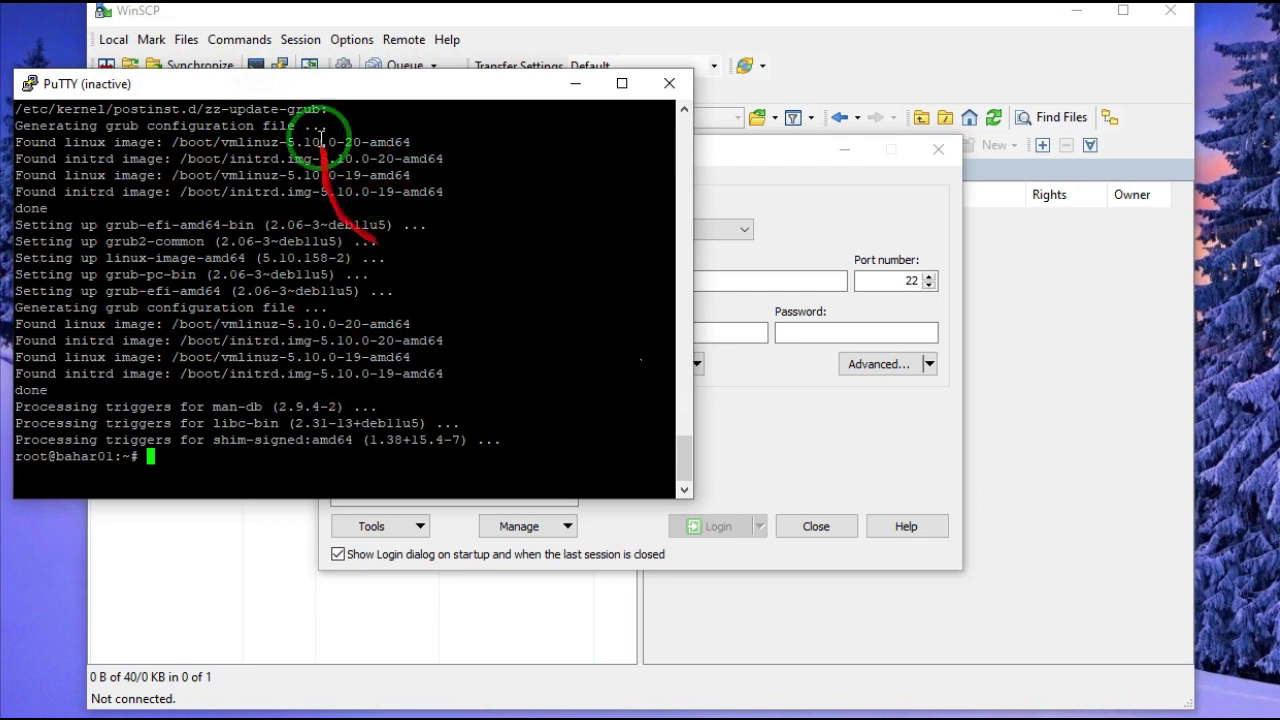
click(663, 92)
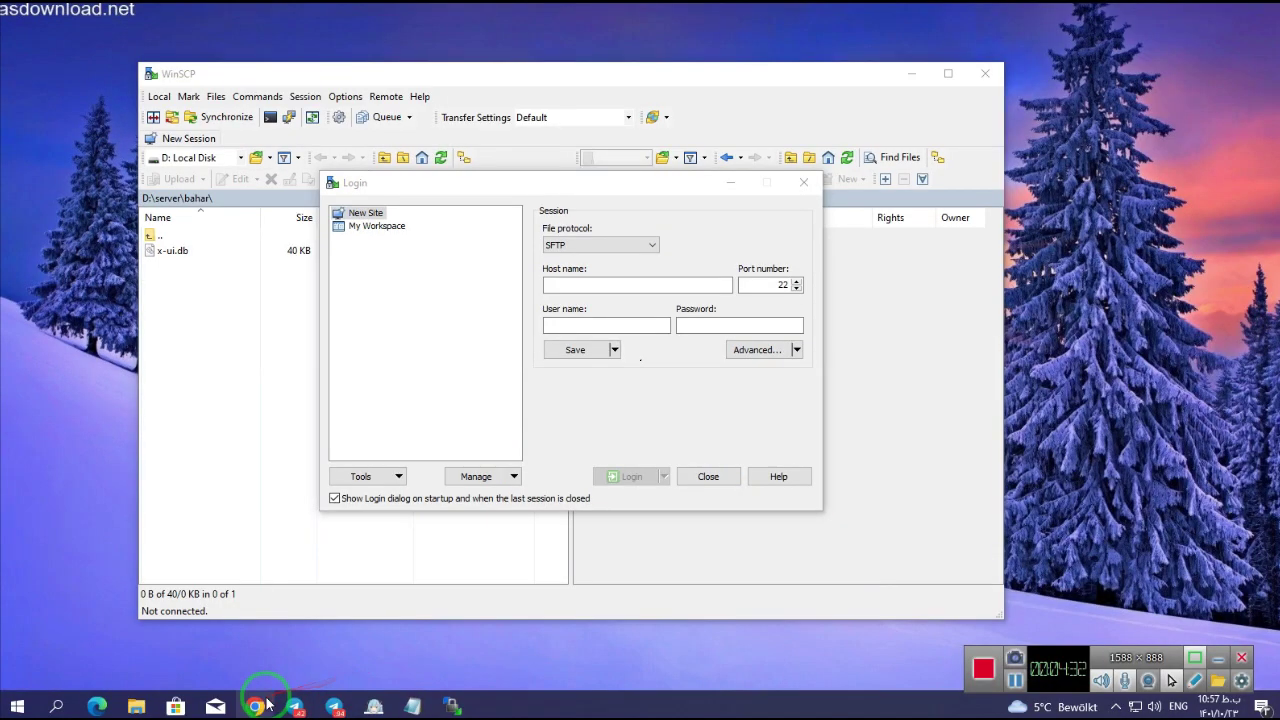
click(256, 707)
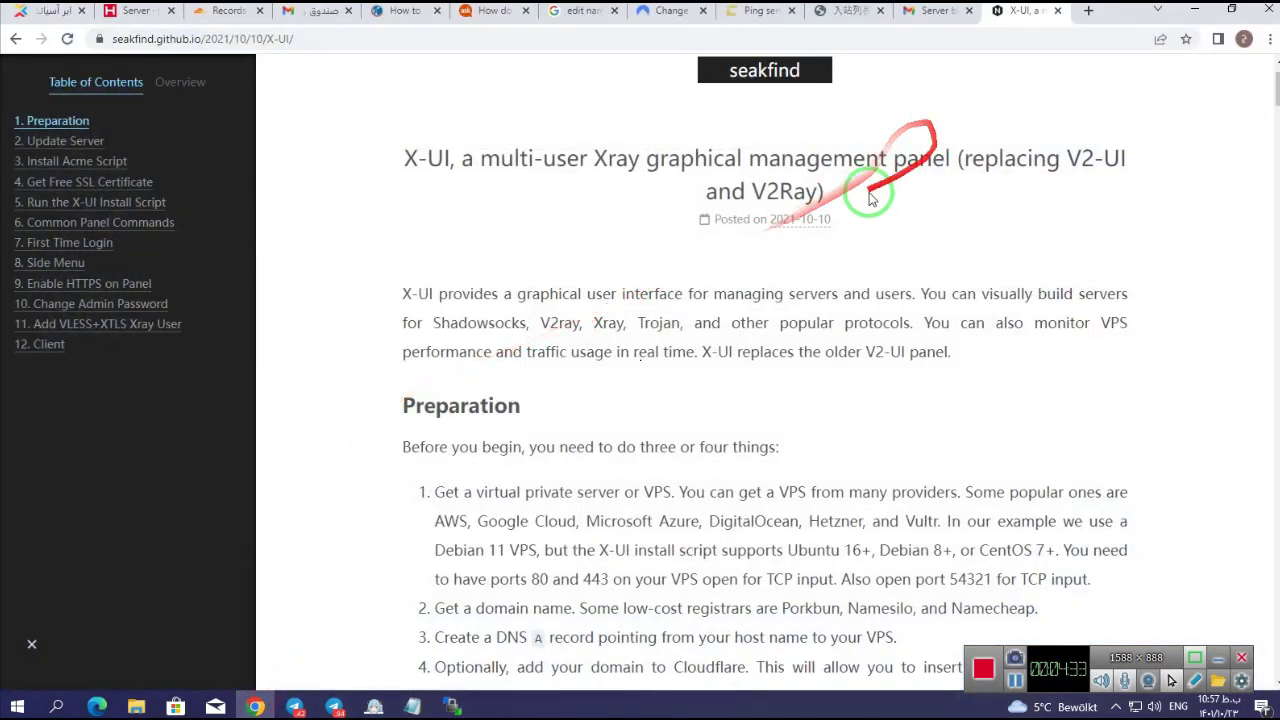
scroll(228, 600, down, 10)
Launch PuTTY, connect over SSH to 78.47.102.195 on port 22, and log in as root with the account password
click(68, 706)
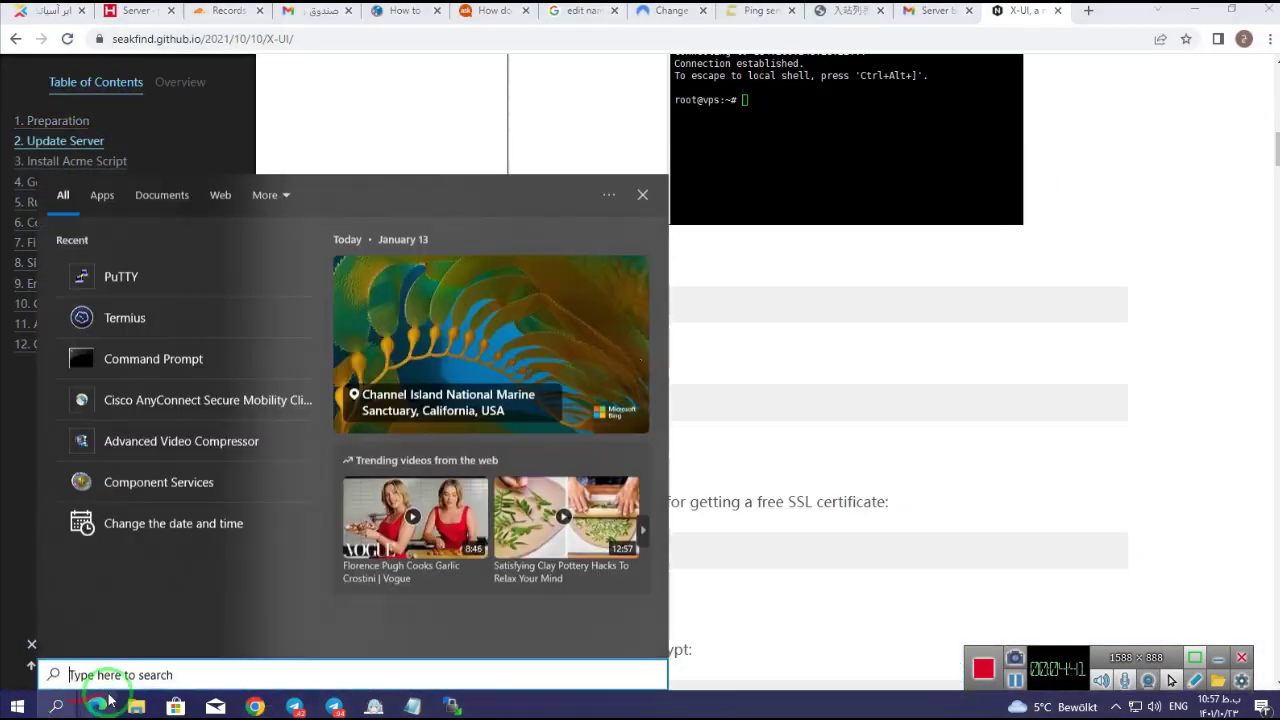
click(141, 287)
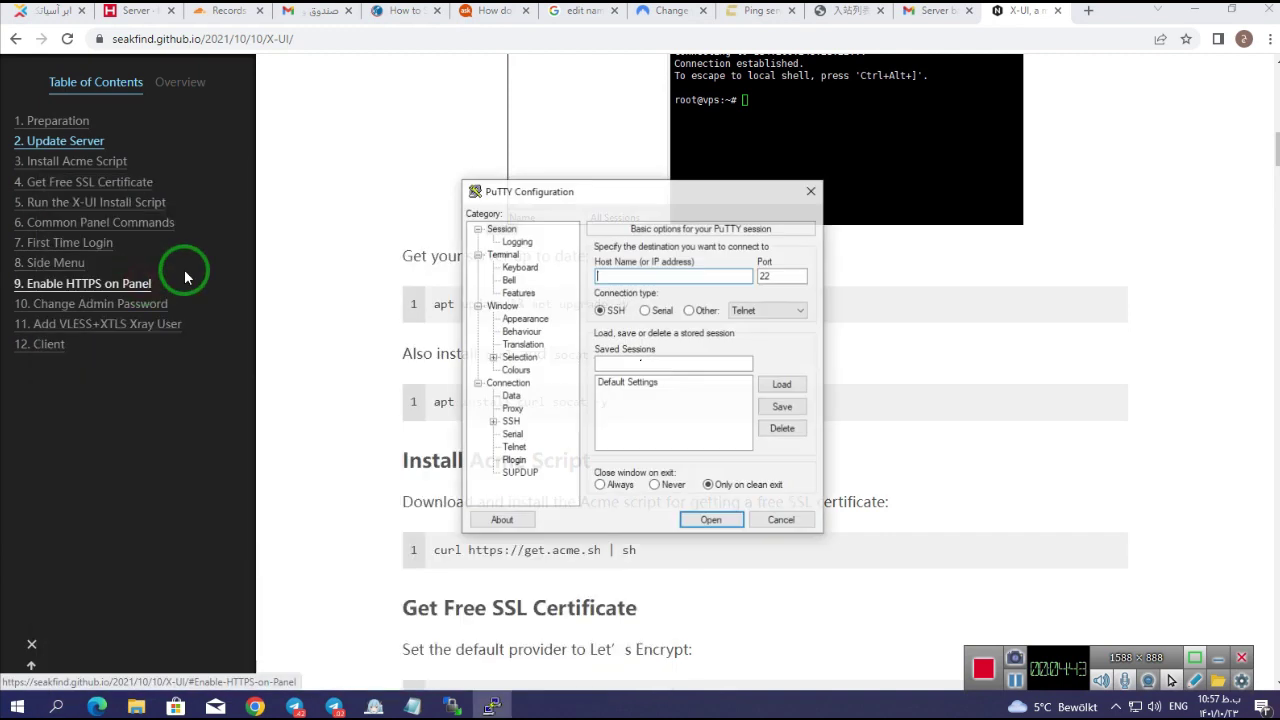
drag(591, 190, 229, 181)
text(78.47.102.195)
key(Return)
drag(296, 100, 290, 136)
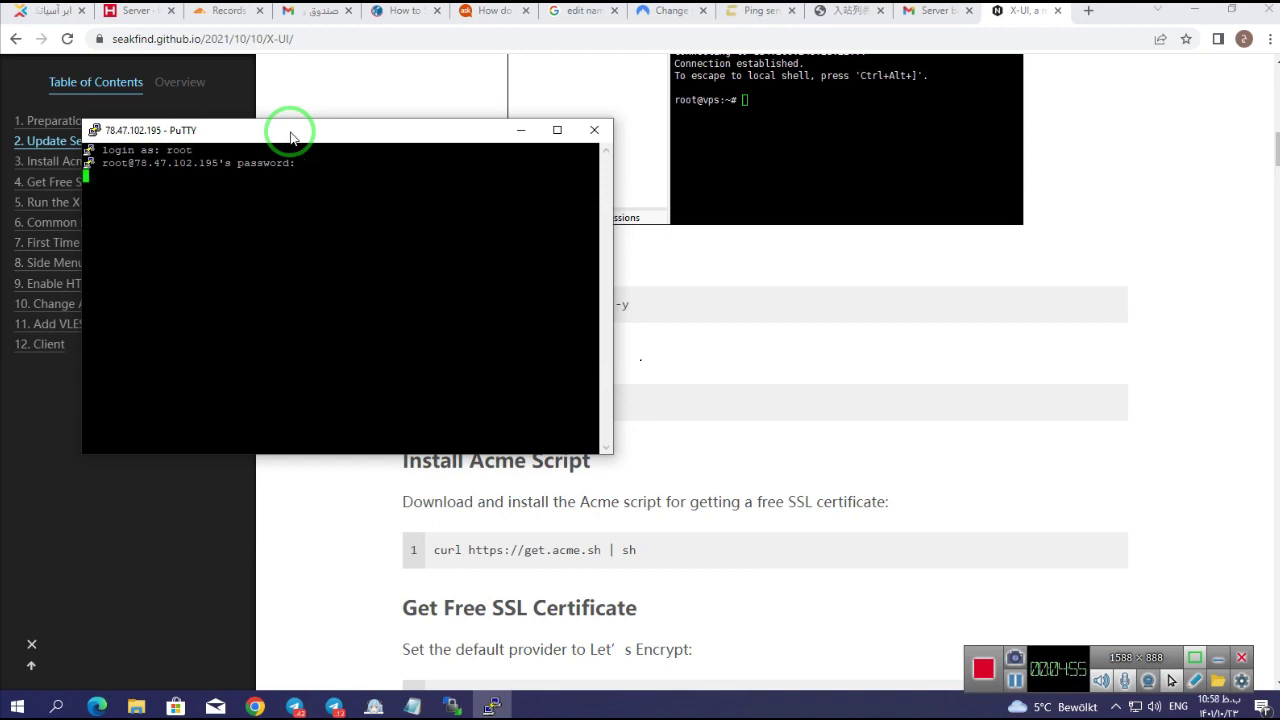
drag(333, 138, 318, 136)
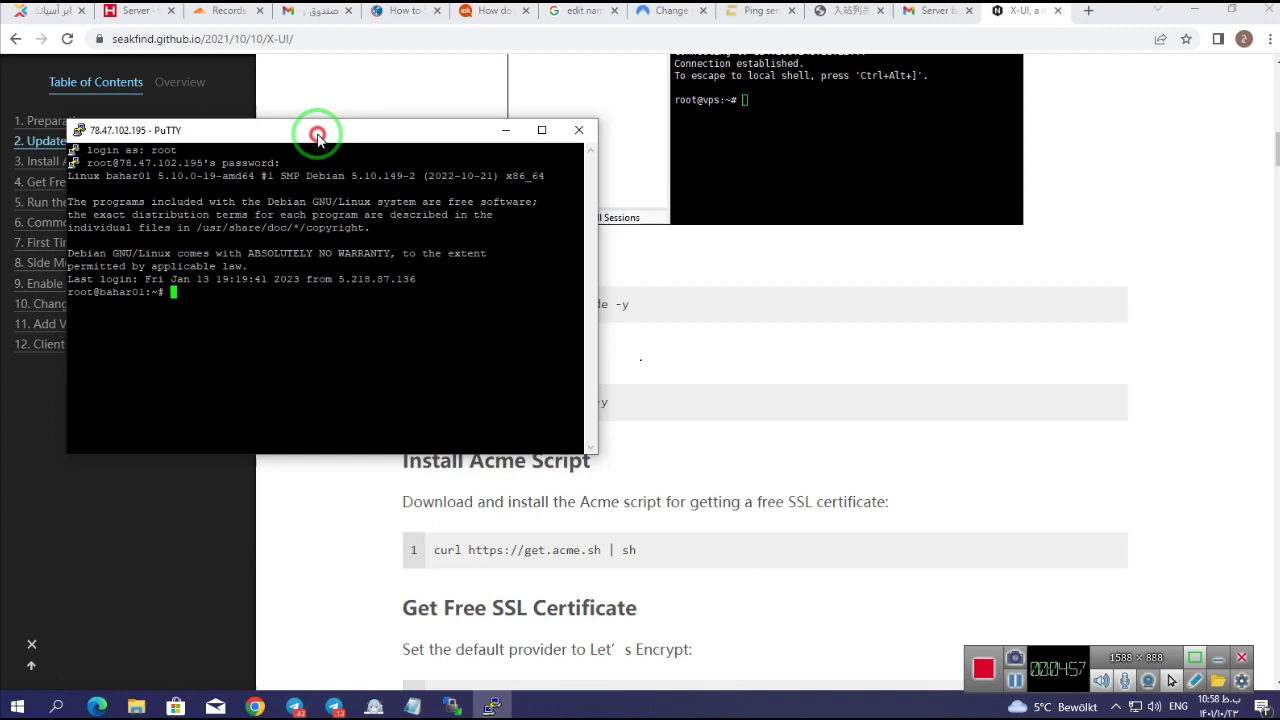
Copy the command apt install curl socat -y from the X-UI guide in Chrome and run it in the PuTTY session
click(360, 105)
scroll(340, 330, down, 1)
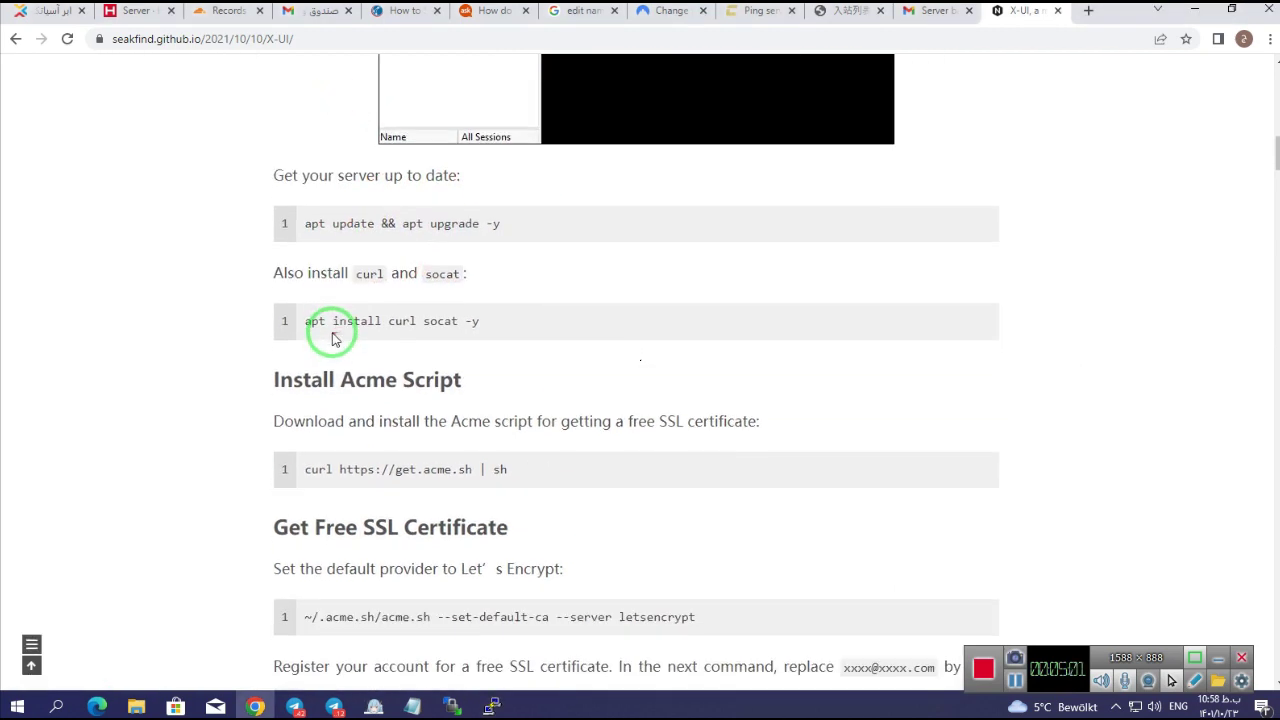
drag(478, 323, 334, 327)
right_click(310, 325)
click(345, 334)
click(491, 706)
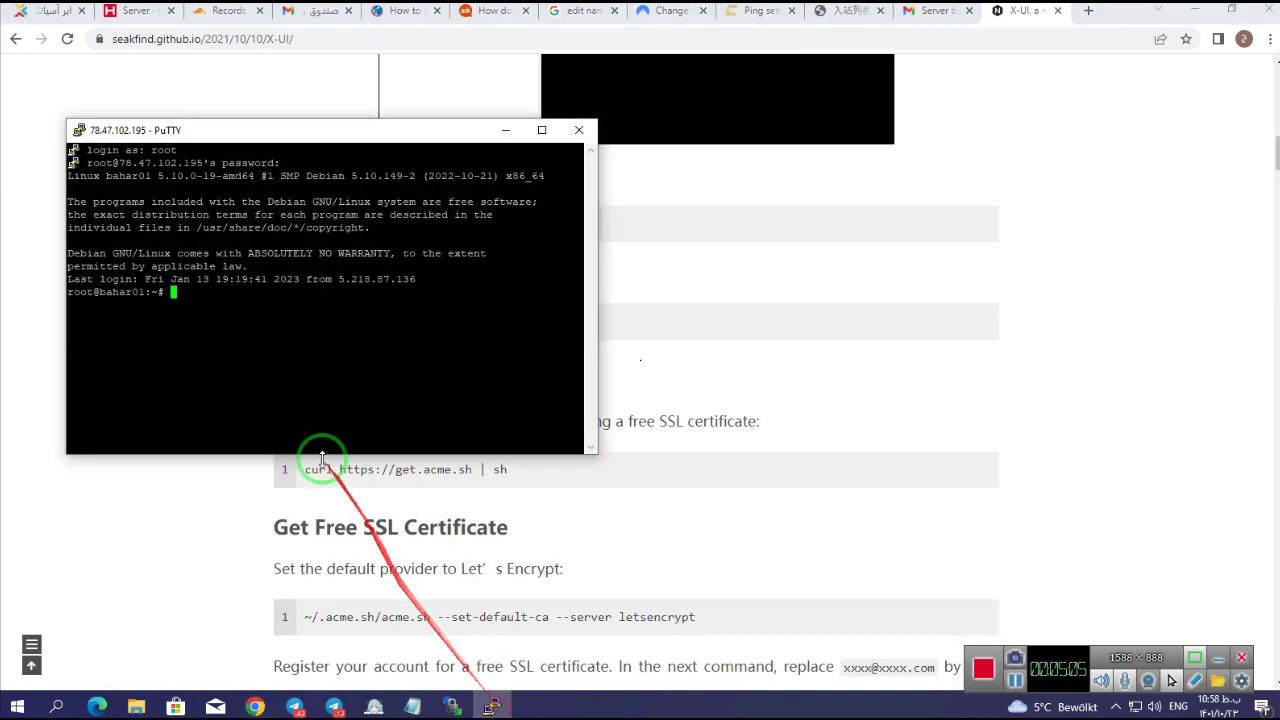
right_click(178, 292)
key(Return)
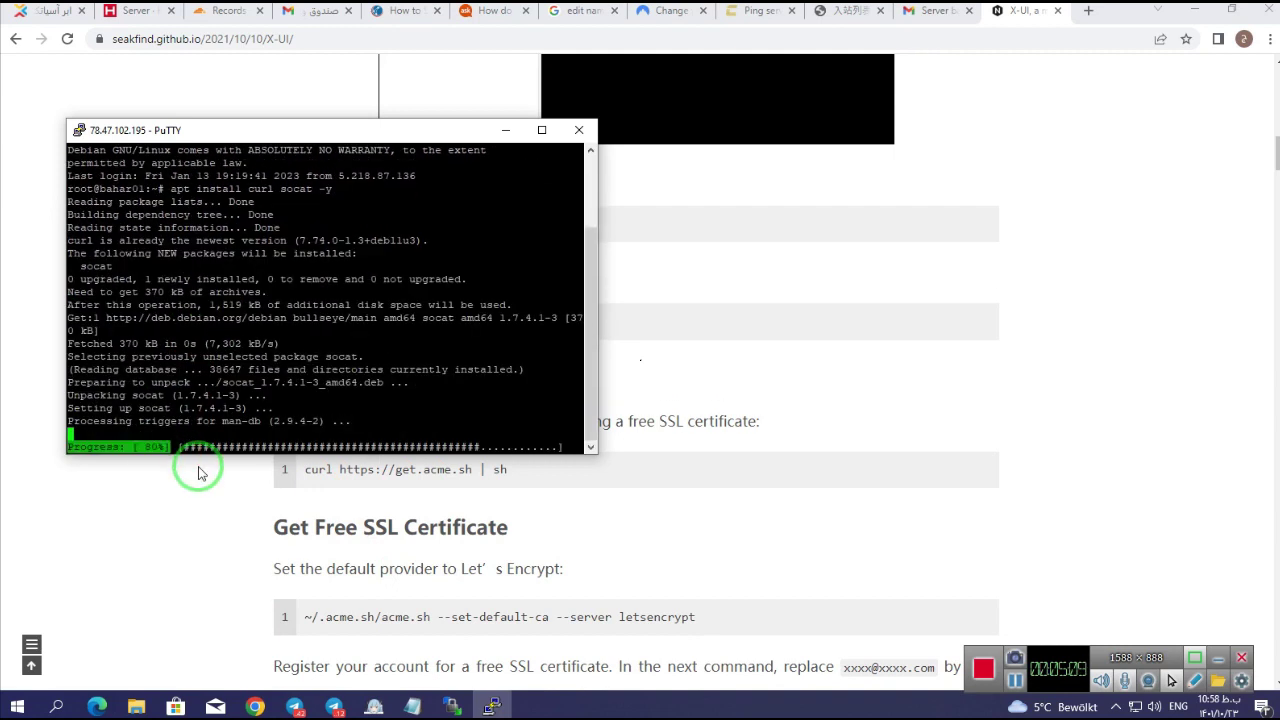
click(166, 490)
drag(507, 470, 316, 470)
right_click(330, 470)
click(355, 482)
click(491, 704)
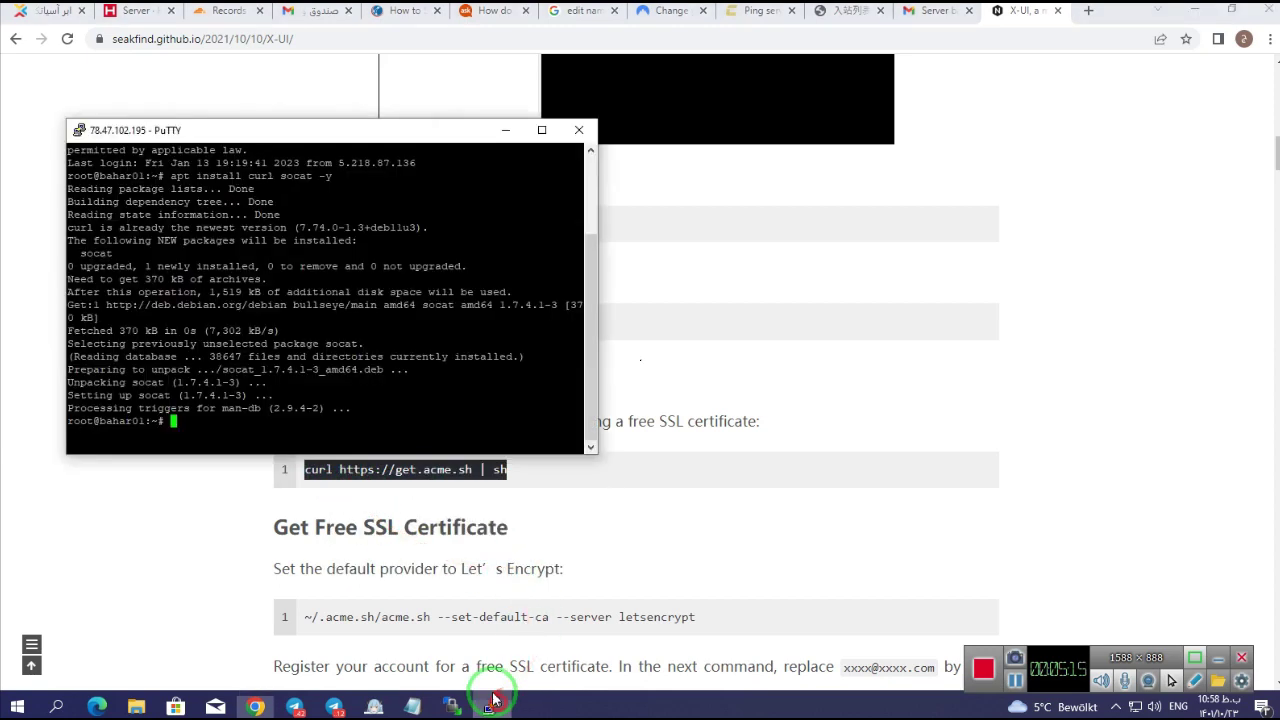
right_click(240, 445)
key(Return)
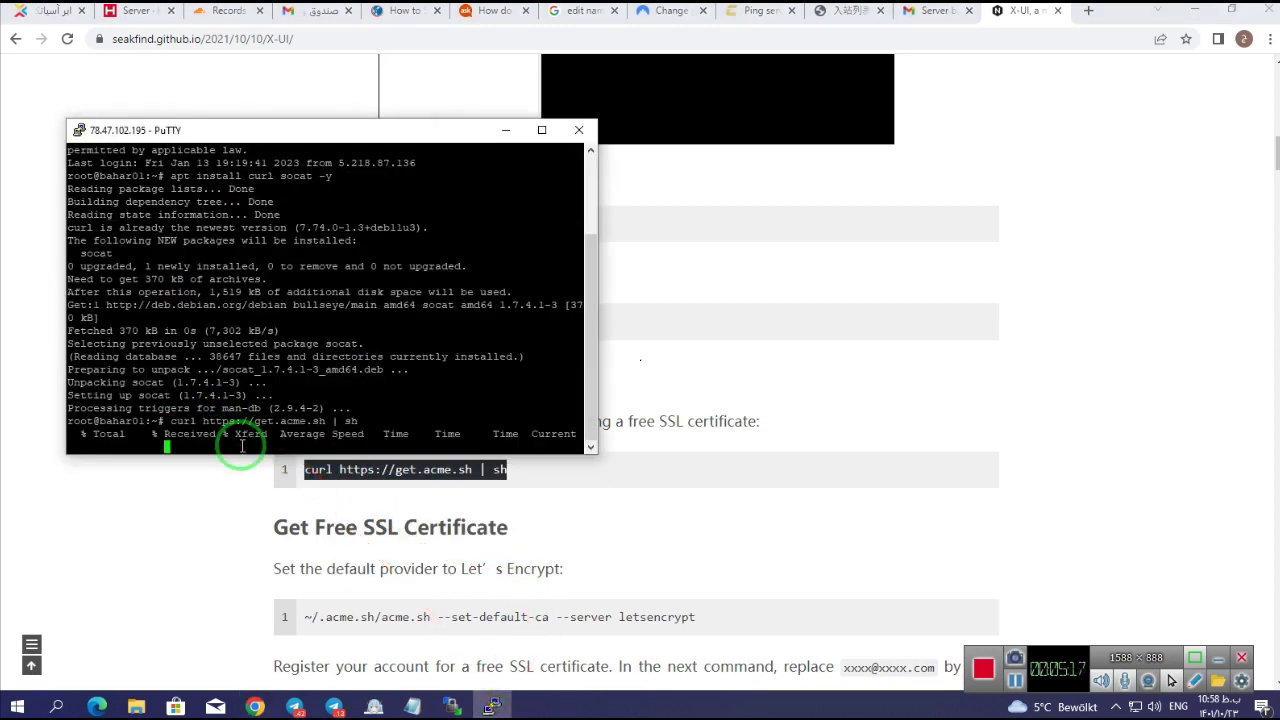
Set Let's Encrypt as the default provider by running the guide's ~/.acme.sh/acme.sh --set-default-ca --server letsencrypt command in PuTTY
click(208, 488)
scroll(208, 480, down, 2)
drag(697, 456, 305, 462)
right_click(318, 457)
click(343, 466)
click(491, 706)
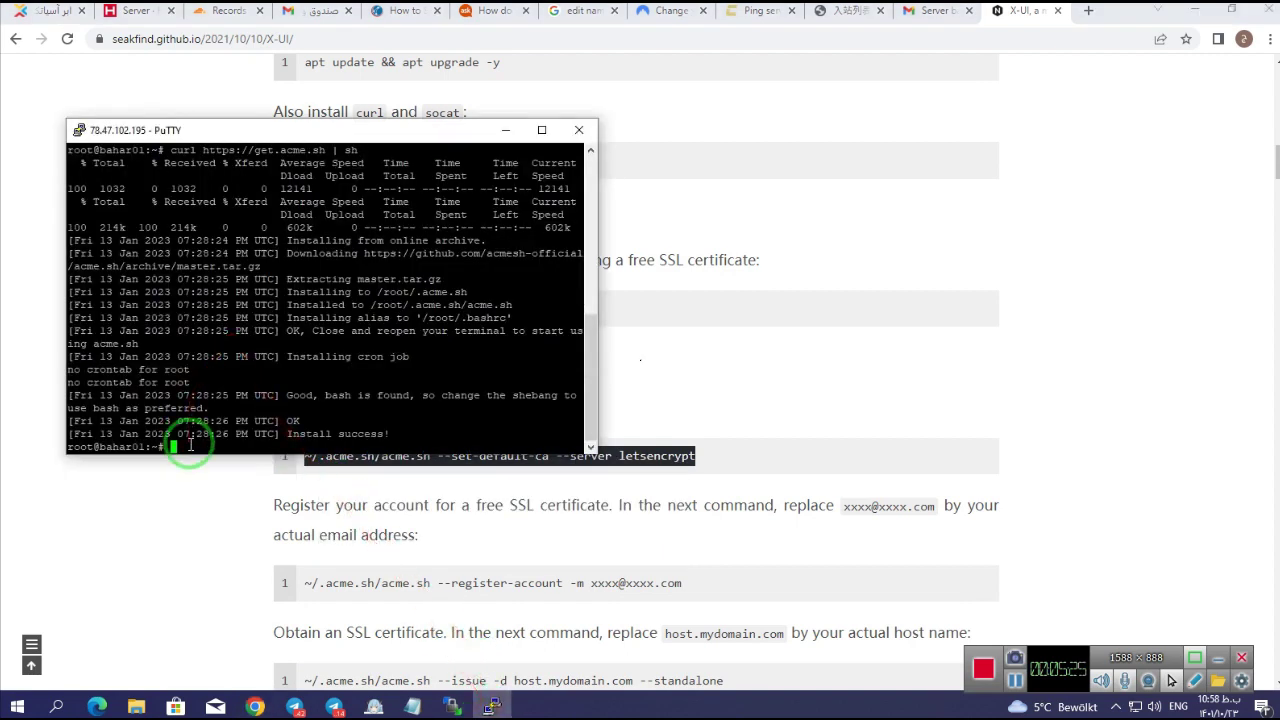
right_click(190, 444)
key(Return)
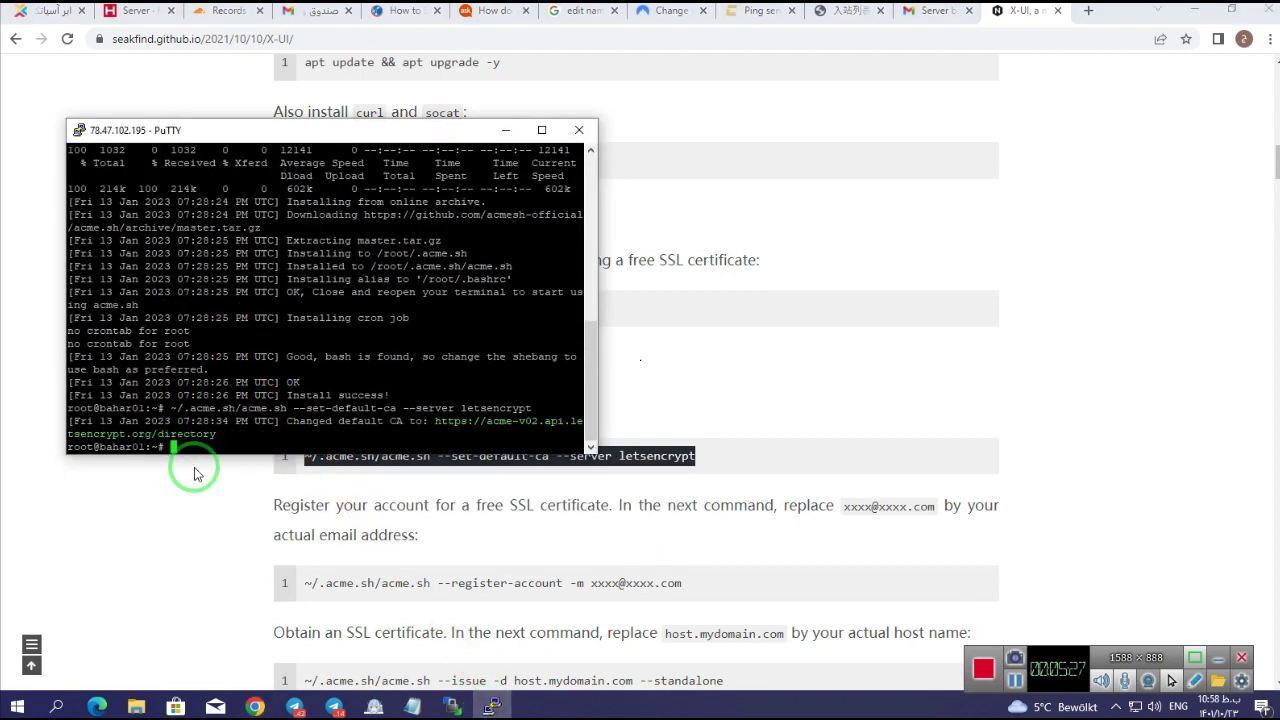
Copy the ~/.acme.sh/acme.sh --register-account -m command from the guide and paste it at the PuTTY prompt
click(196, 474)
scroll(199, 477, down, 1)
drag(685, 421, 327, 421)
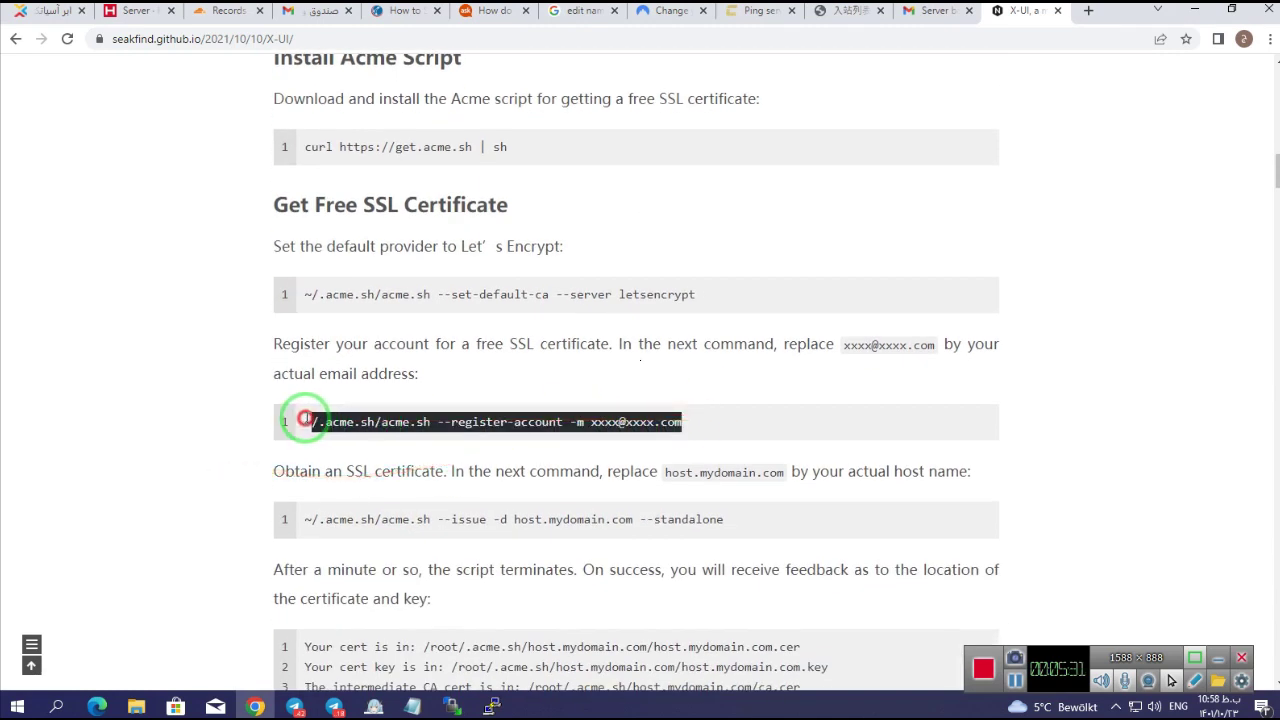
mouse_move(680, 421)
mouse_down()
mouse_move(312, 421)
mouse_move(681, 423)
mouse_up()
click(306, 427)
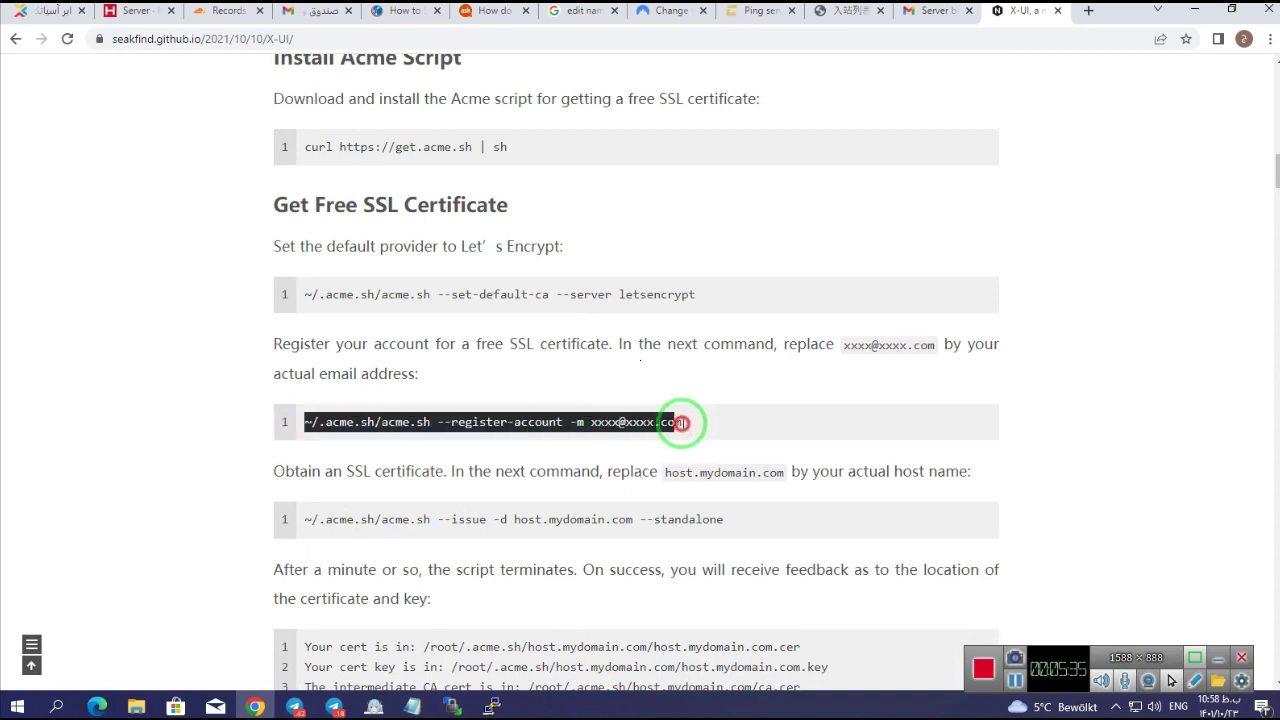
right_click(622, 421)
click(651, 431)
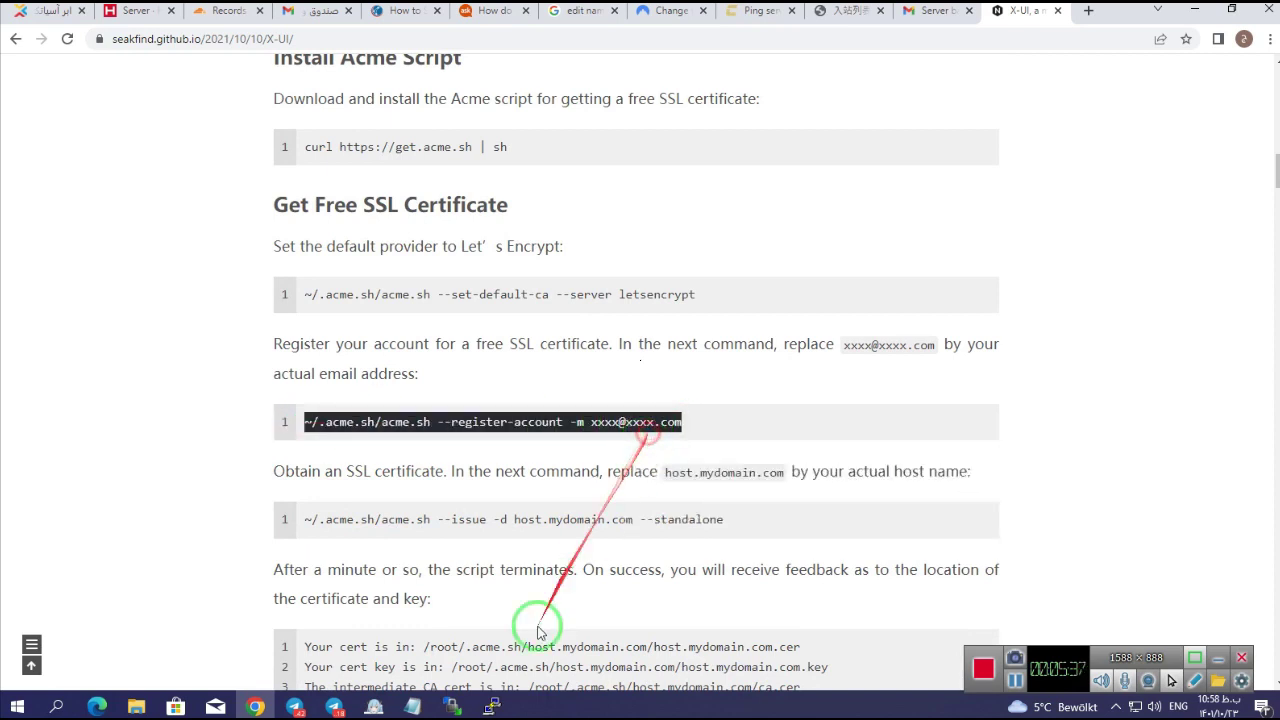
click(491, 706)
right_click(290, 451)
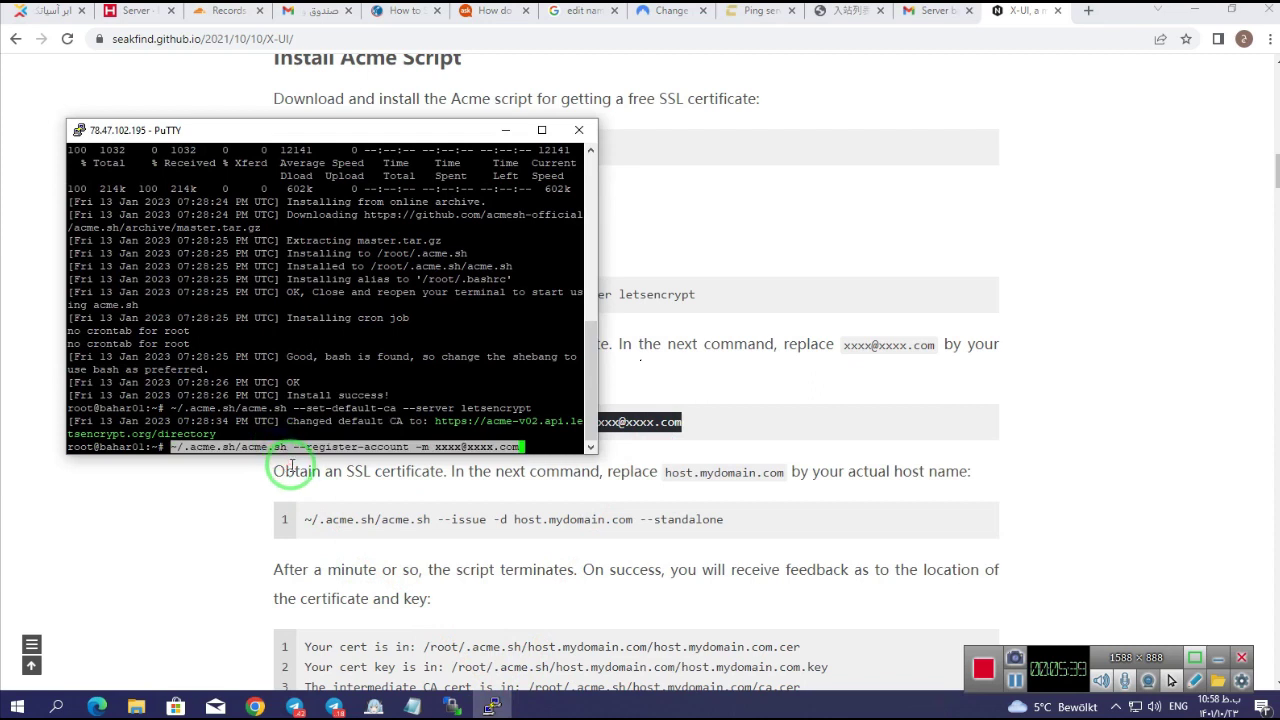
Replace the placeholder address in the register-account command with the account's e-mail address and run it
key(BackSpace)
key(BackSpace)
key(BackSpace)
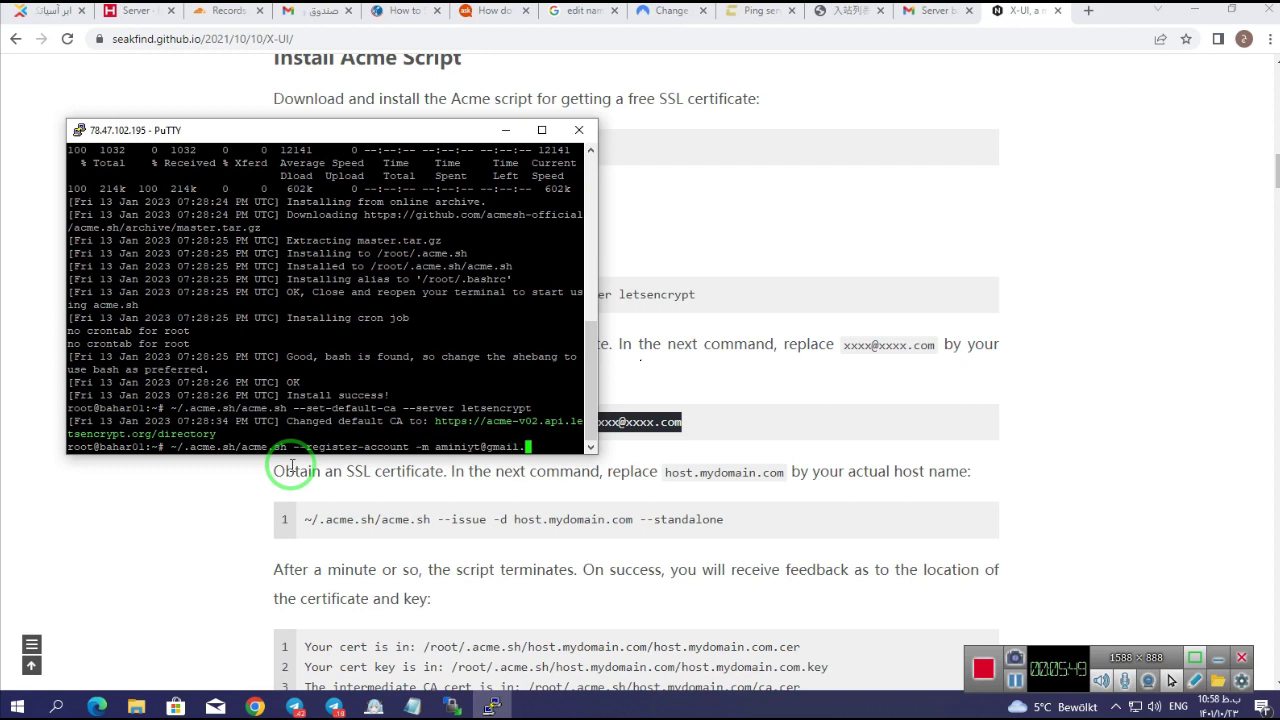
key(Return)
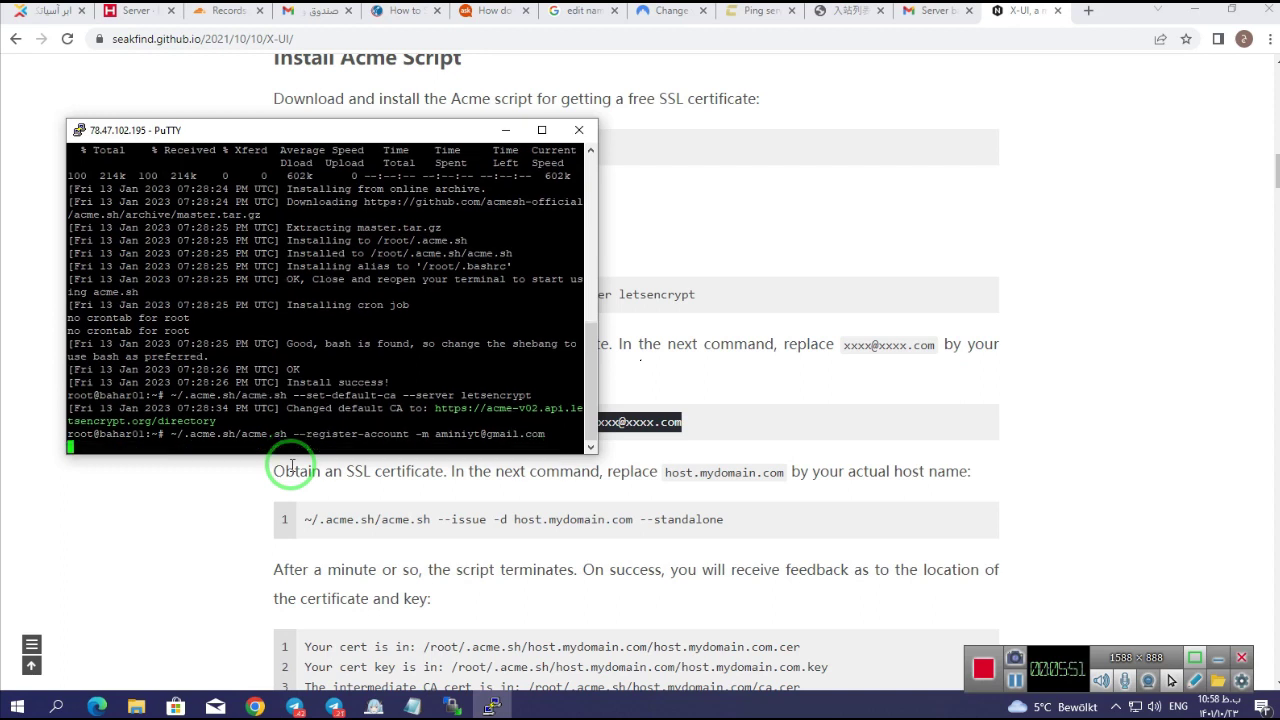
Examine the host name placeholder in the guide's certificate issue command and the first DNS record's address in Cloudflare
click(178, 498)
drag(178, 498, 294, 571)
drag(306, 523, 608, 522)
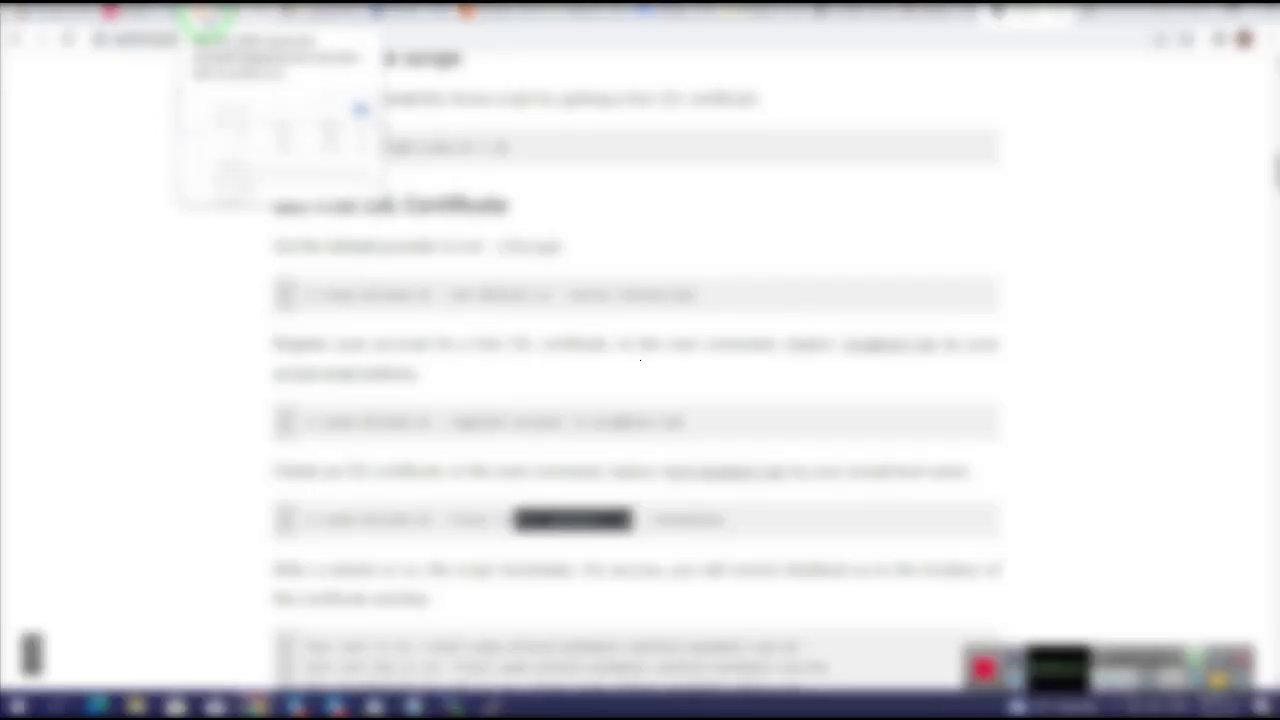
click(205, 15)
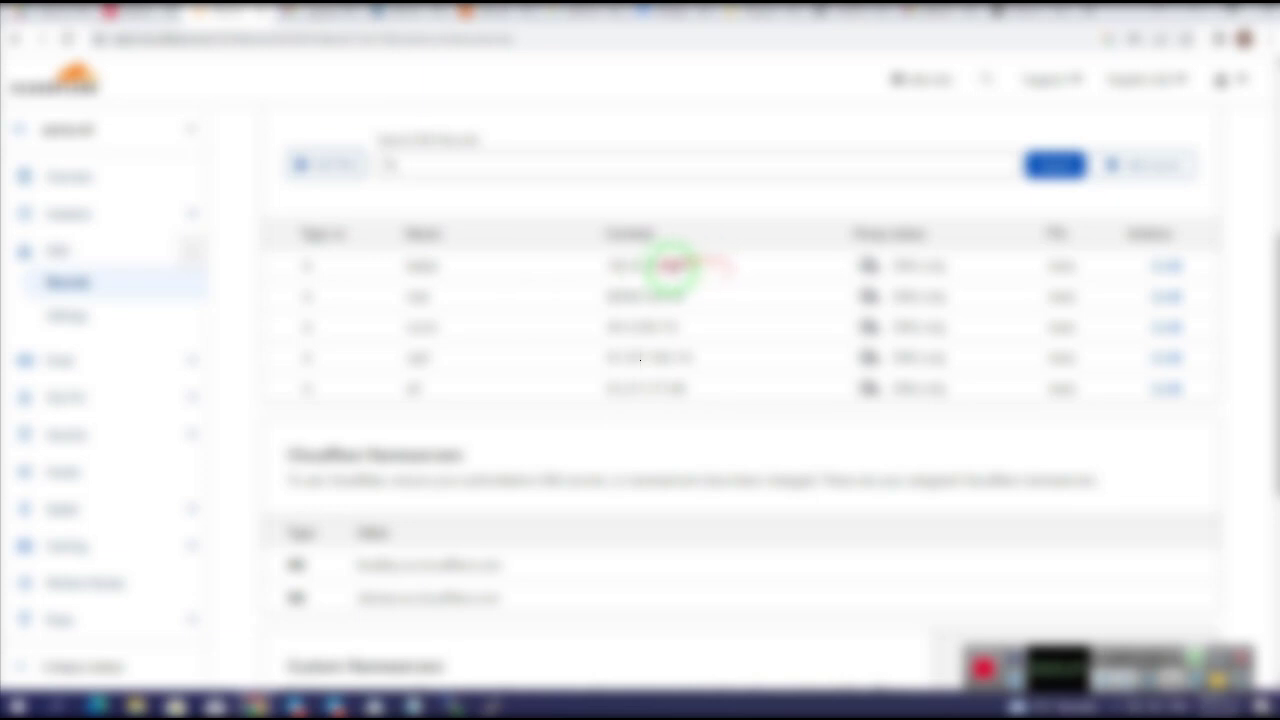
drag(688, 265, 612, 262)
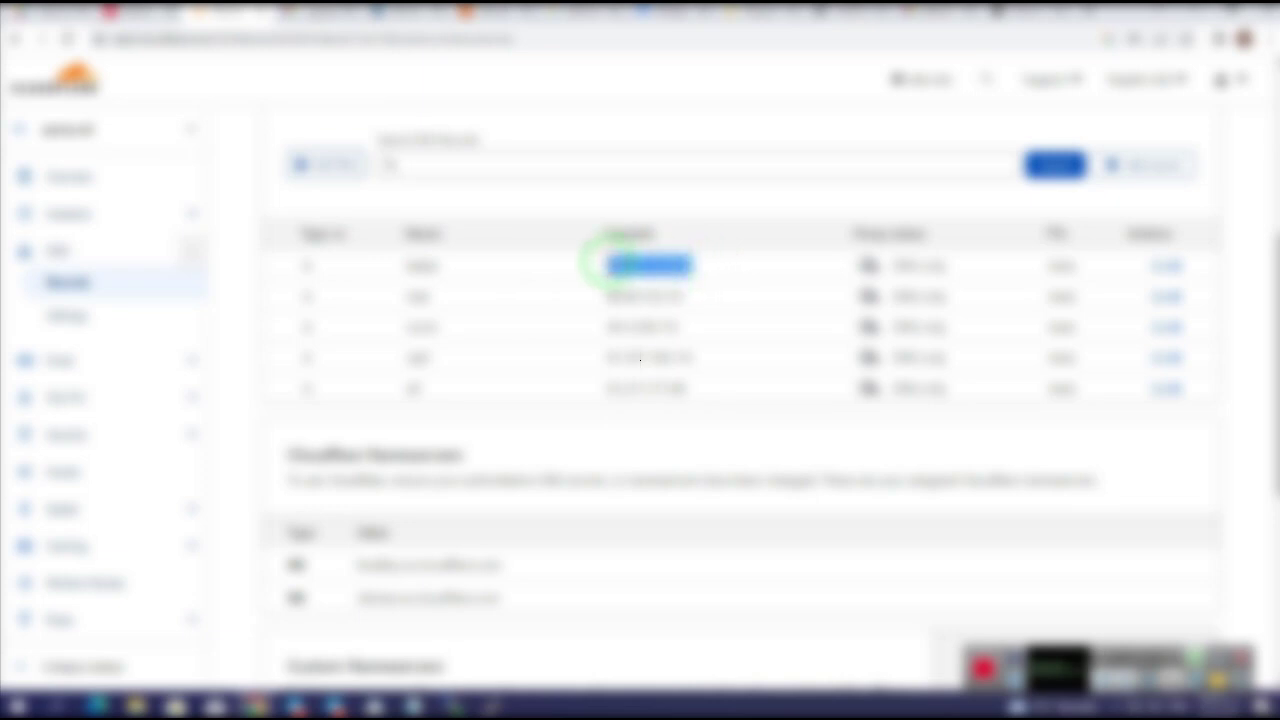
Try to replace the IPv4 address of the first DNS record in Cloudflare, leaving the edit without saving
click(1162, 266)
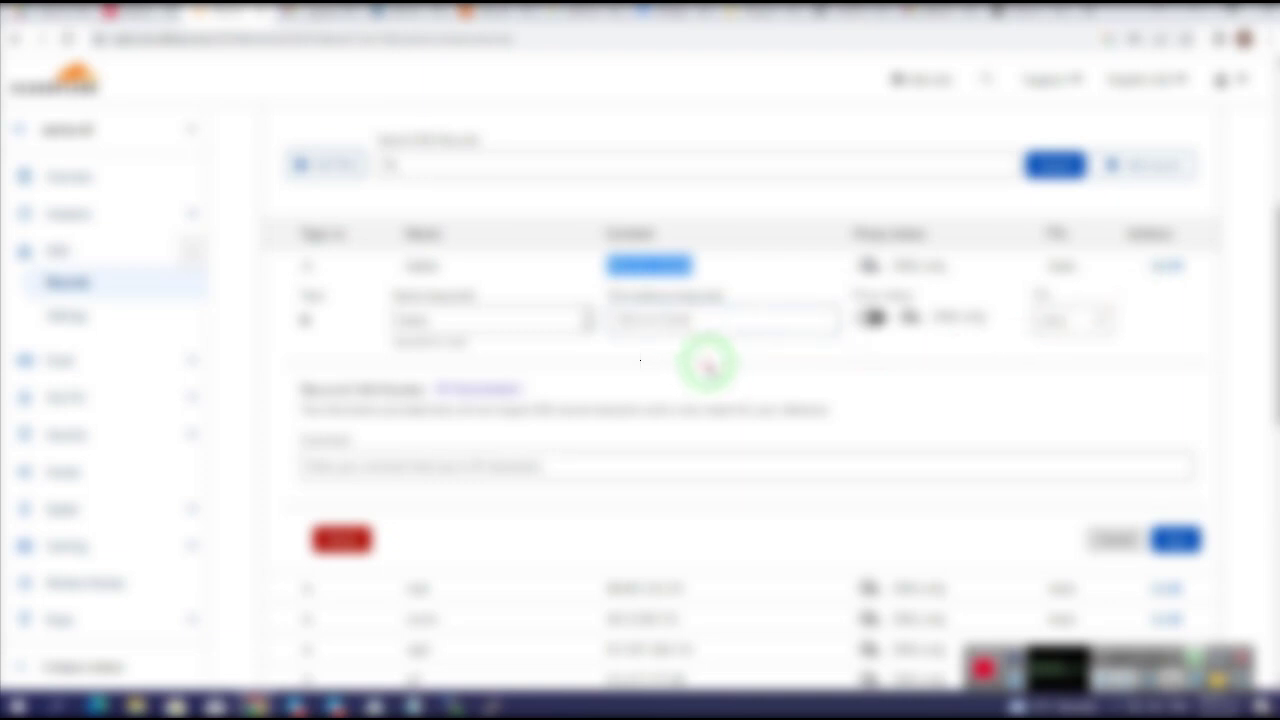
drag(706, 320, 628, 320)
click(706, 320)
drag(706, 320, 600, 320)
right_click(620, 318)
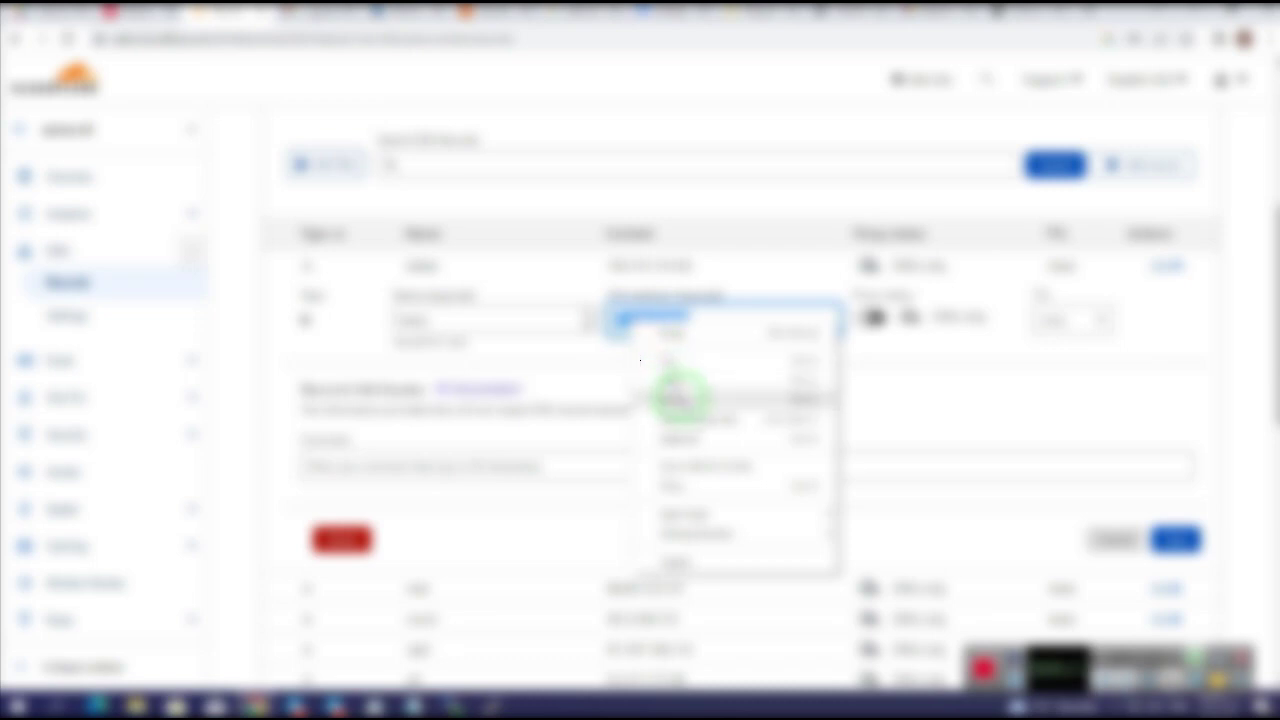
click(676, 398)
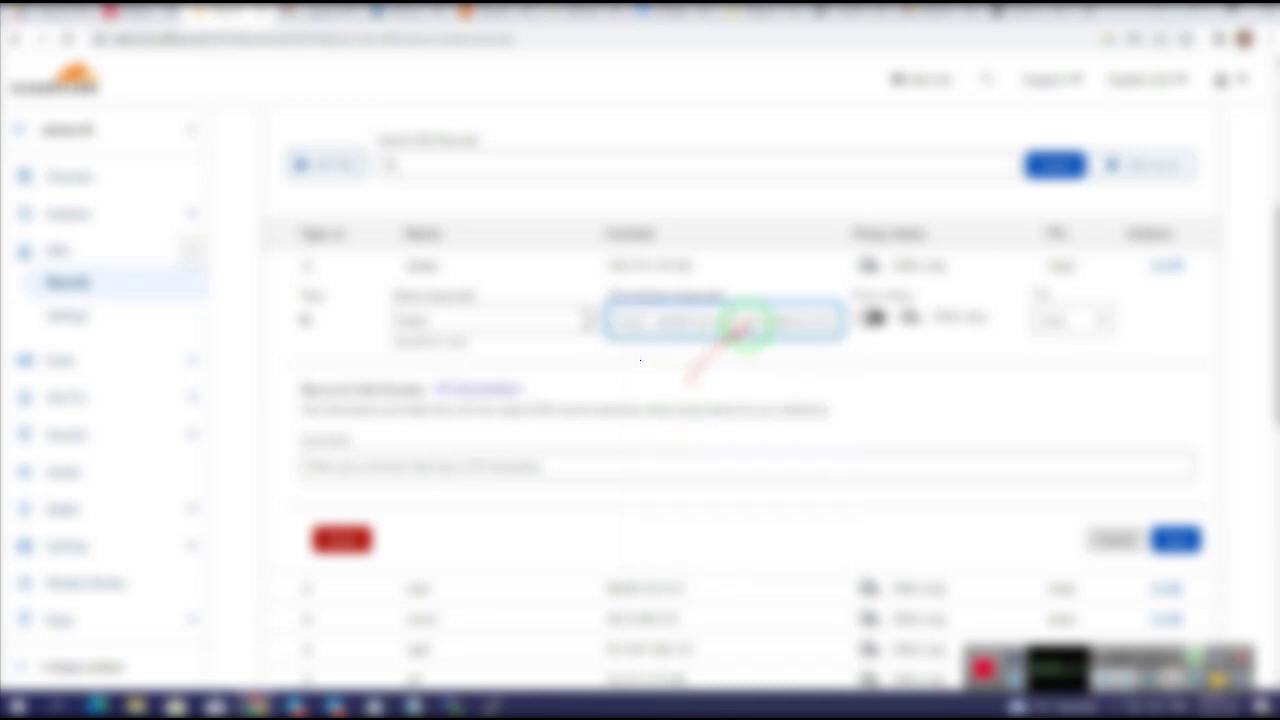
triple_click(750, 322)
key(BackSpace)
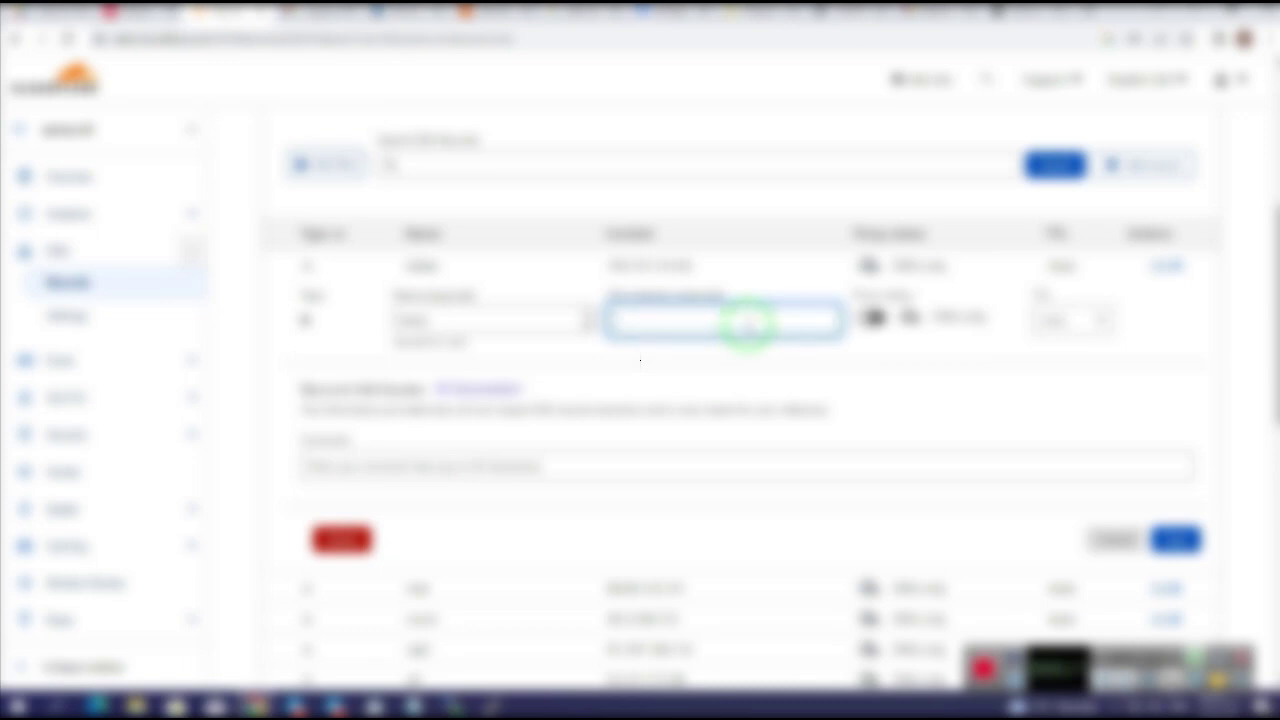
click(1114, 540)
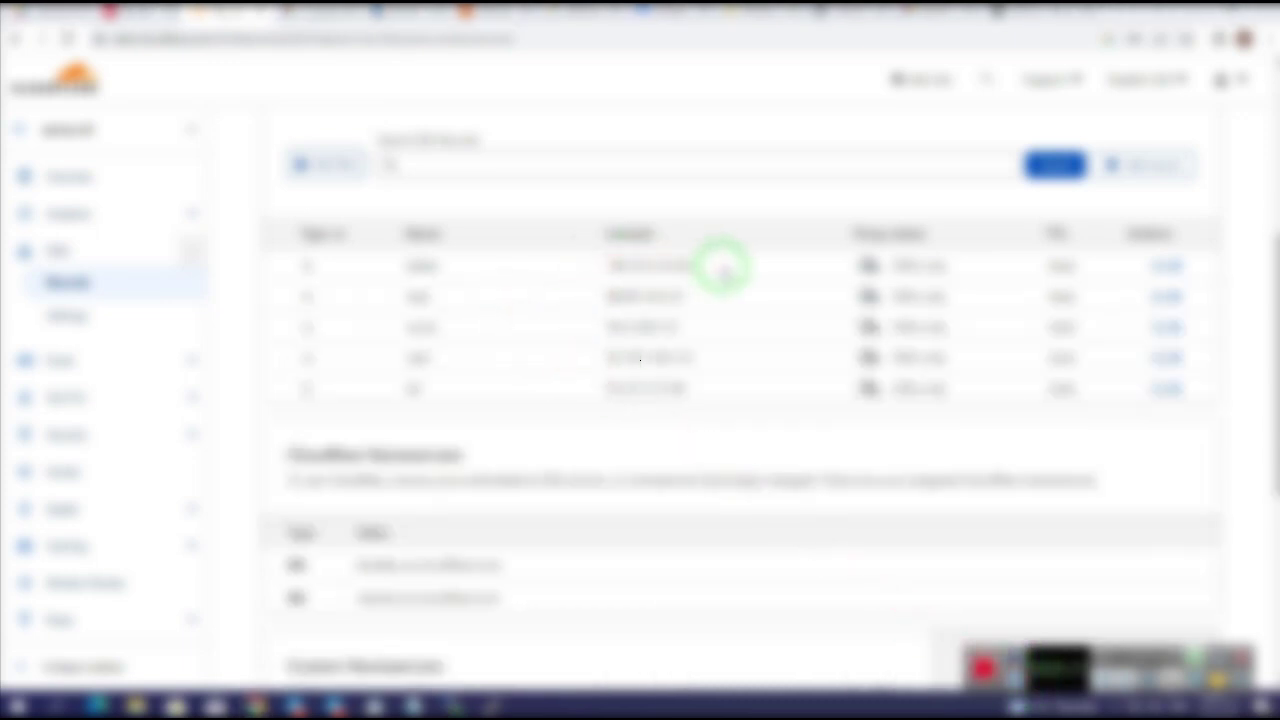
Check the first DNS record's IP address in Cloudflare and return to the X-UI guide in Chrome
drag(700, 266, 600, 262)
click(612, 265)
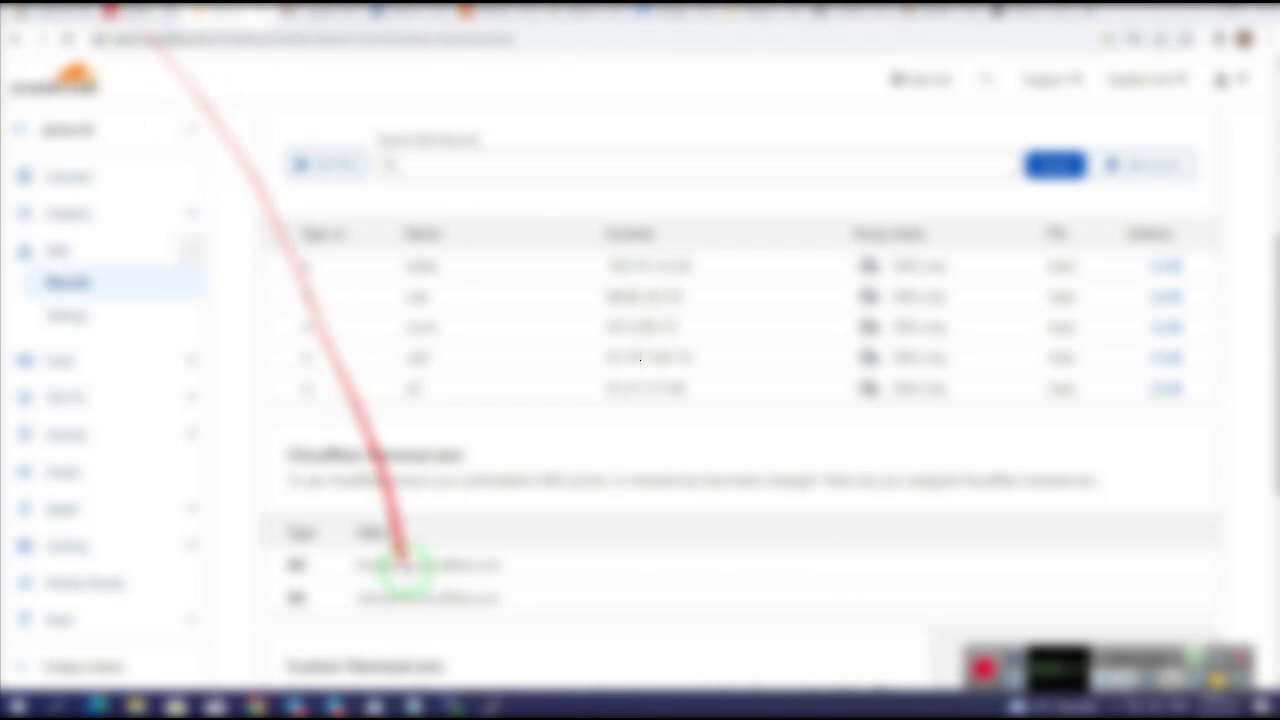
click(1165, 12)
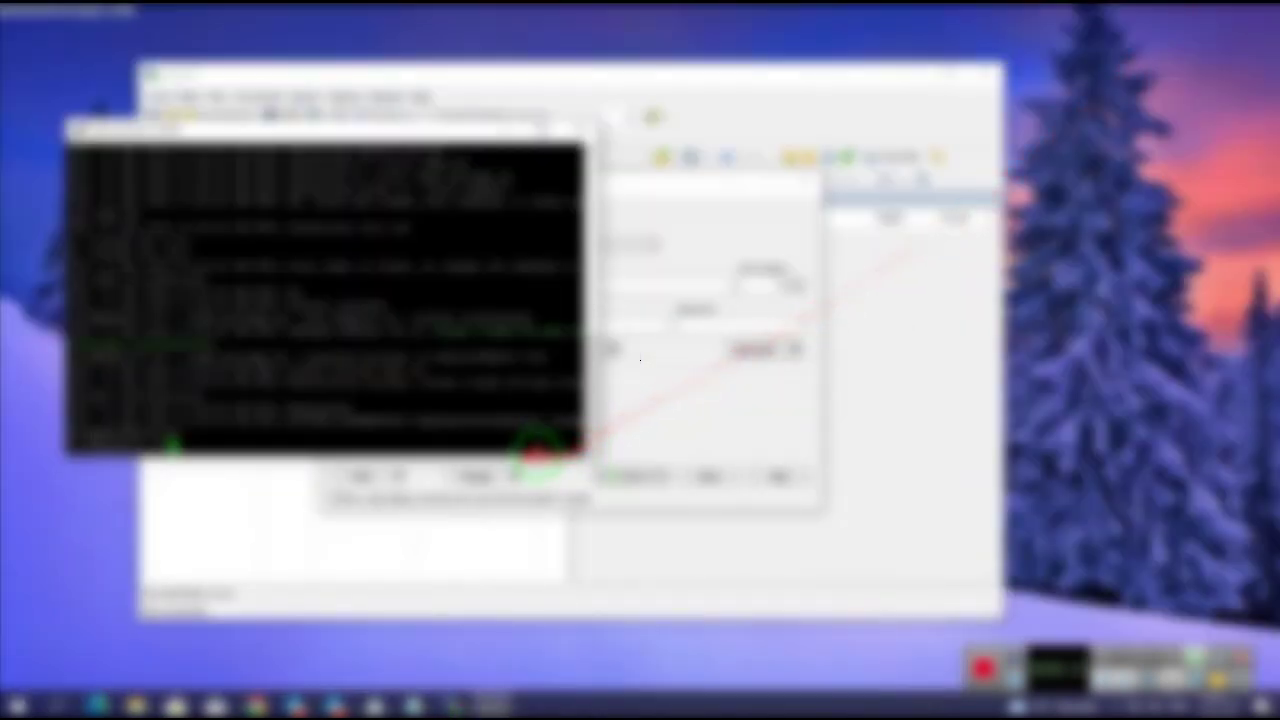
click(257, 705)
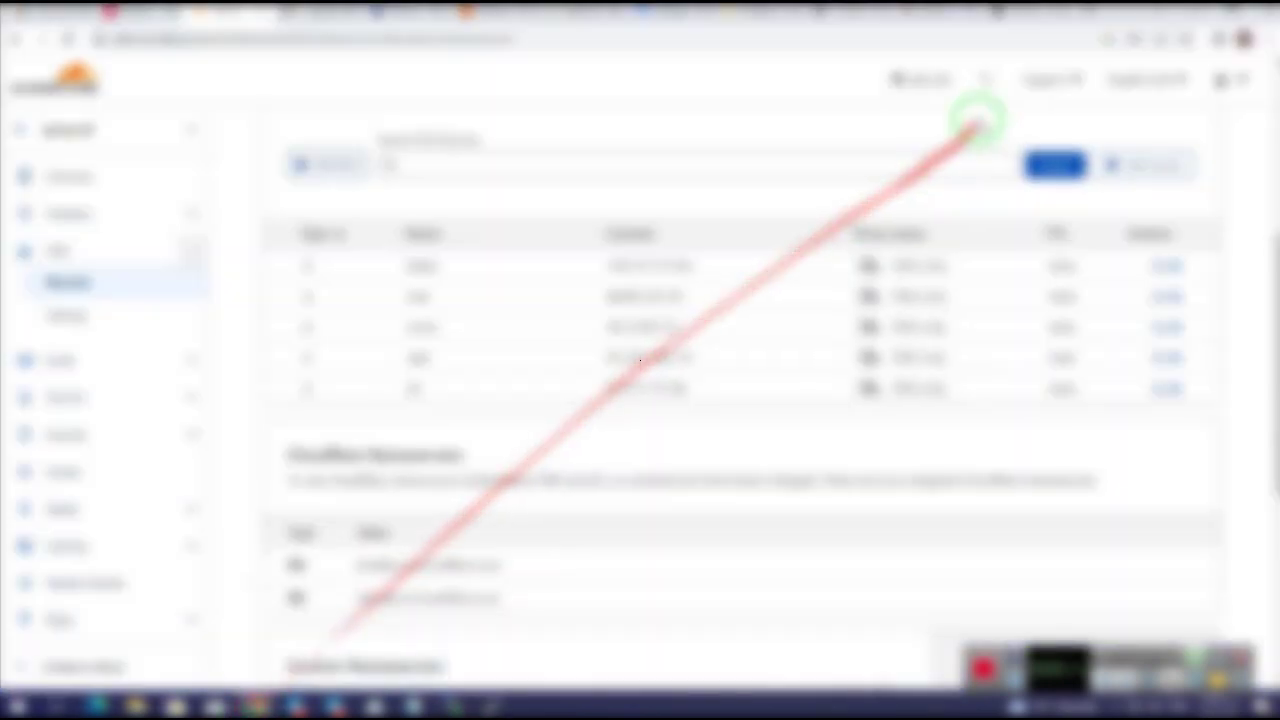
click(988, 12)
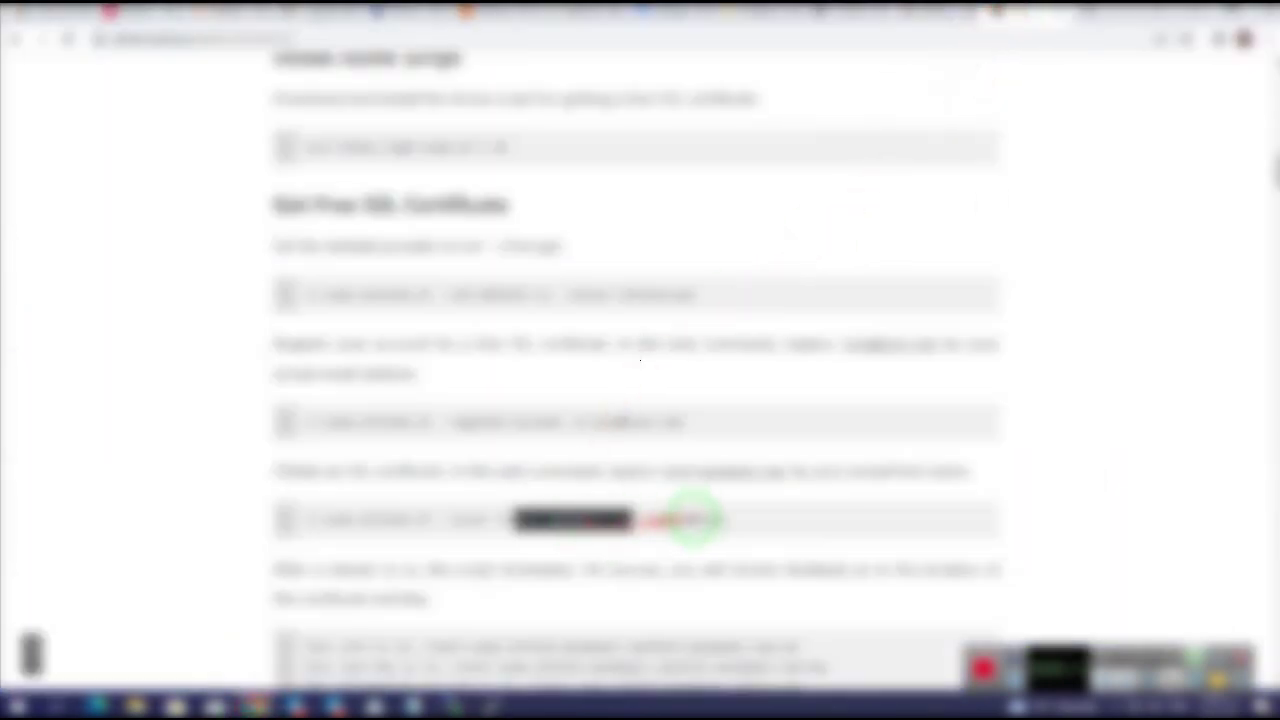
Issue the SSL certificate in PuTTY with ~/.acme.sh/acme.sh --issue -d bahar.asrno.ml --standalone, based on the guide's issue command
click(710, 518)
mouse_move(720, 518)
mouse_down()
mouse_move(306, 518)
mouse_move(486, 408)
mouse_up()
right_click(330, 519)
click(357, 534)
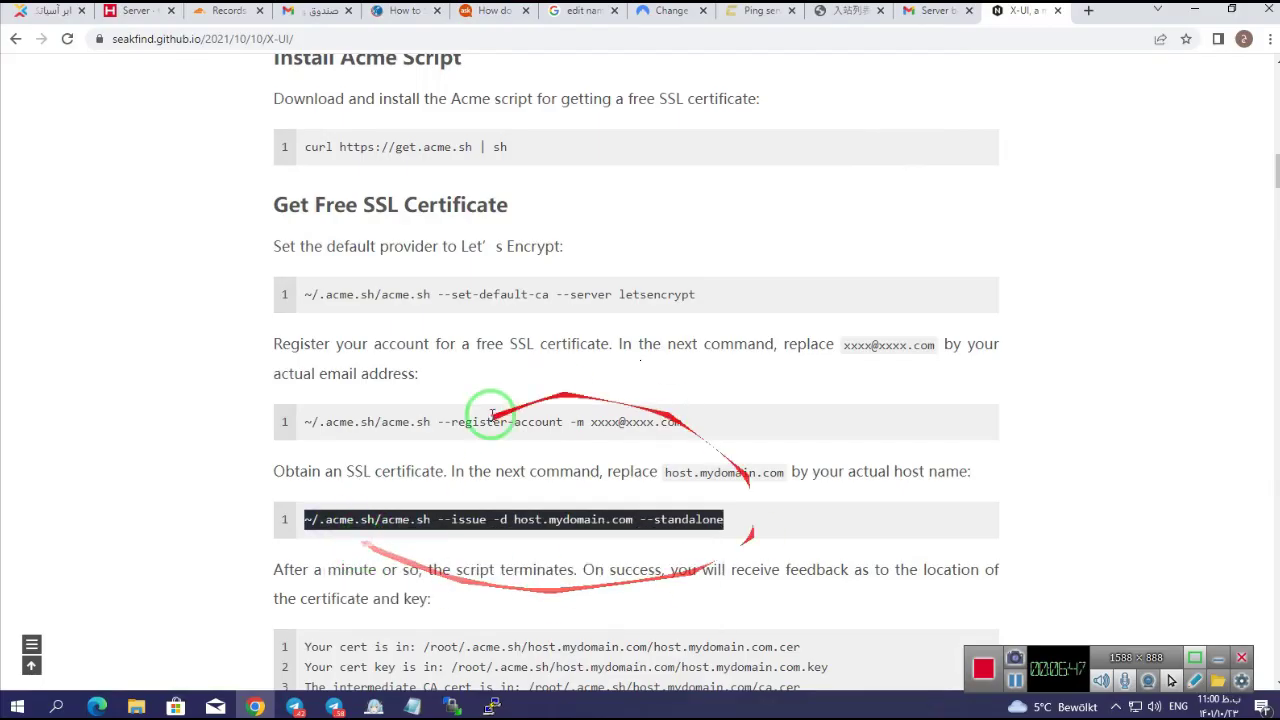
drag(606, 551, 500, 555)
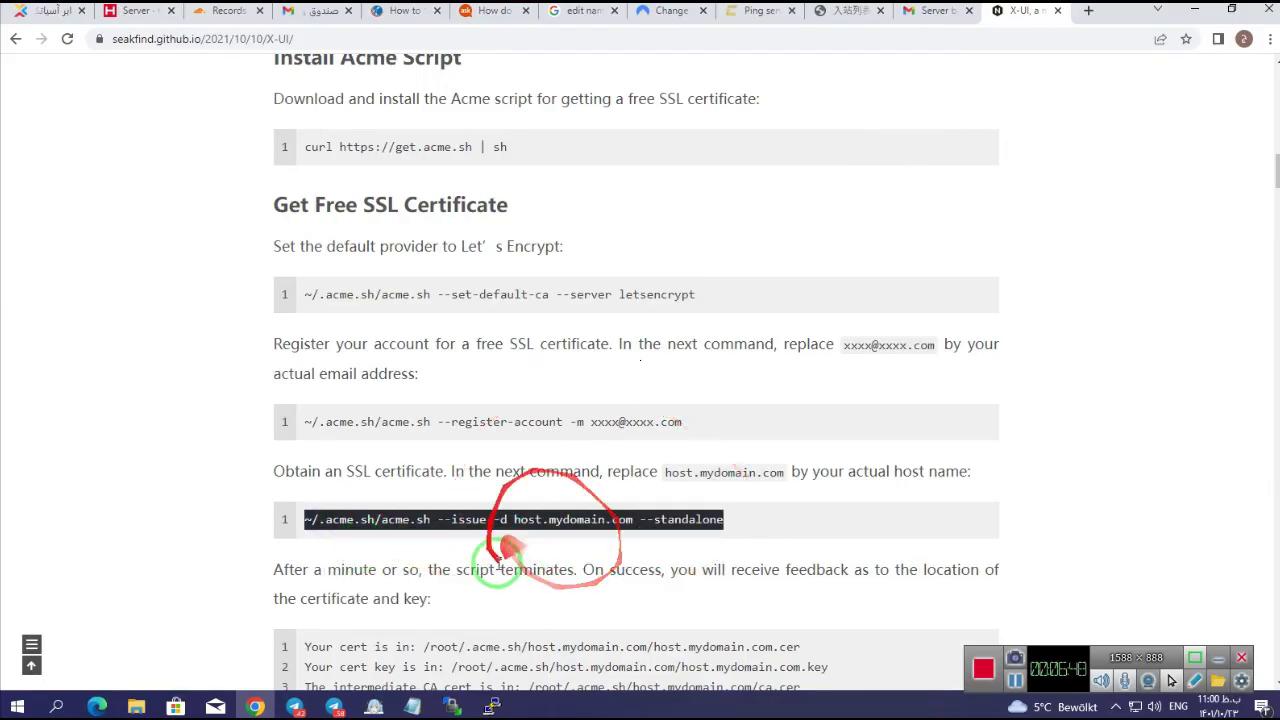
click(491, 706)
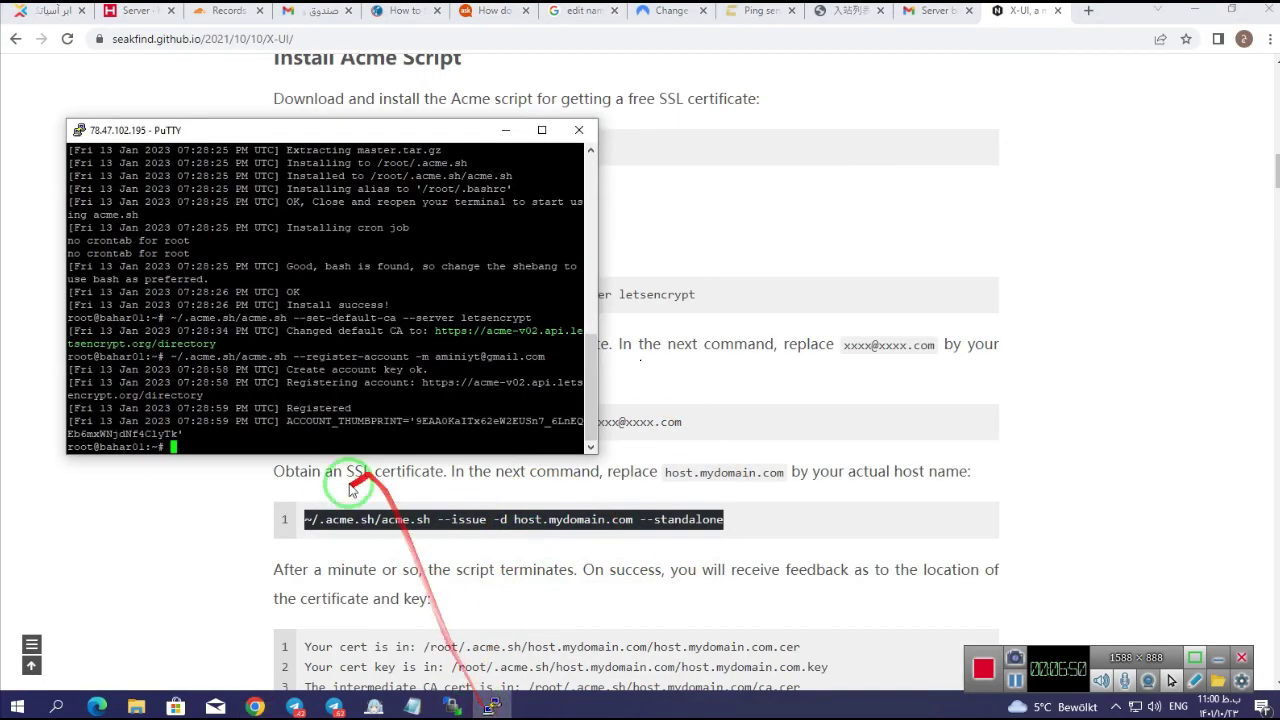
right_click(250, 442)
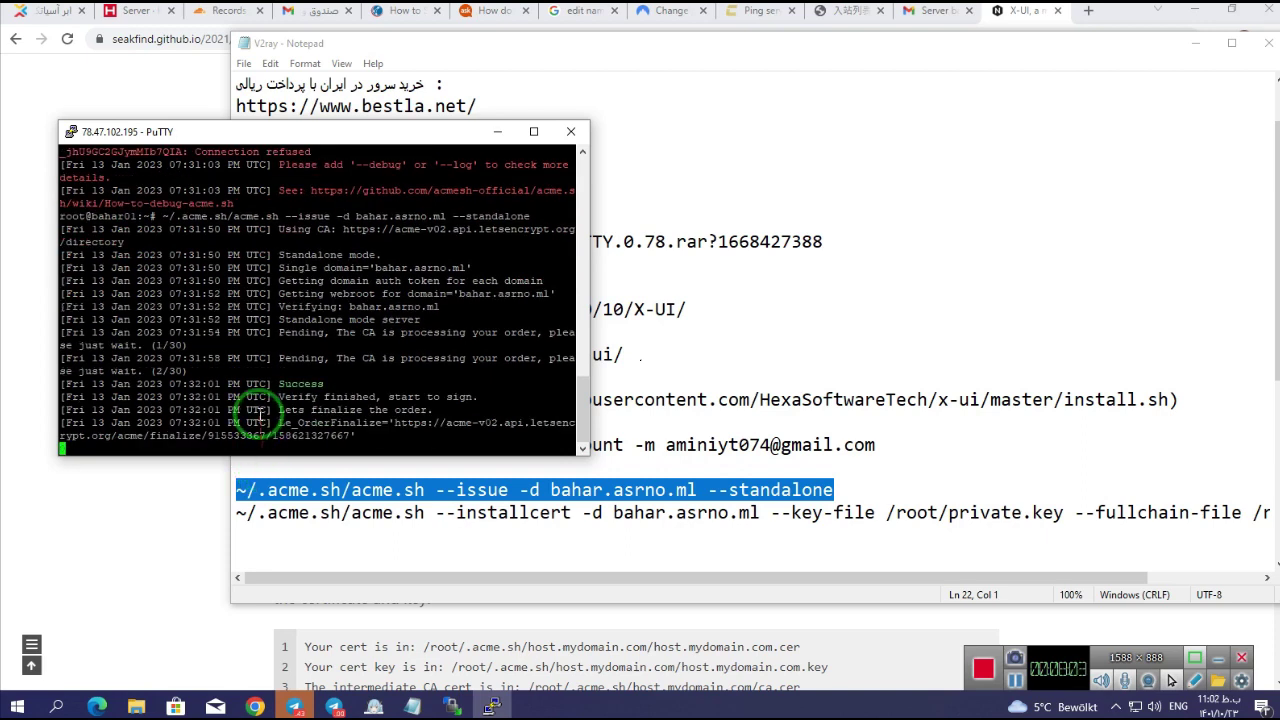
Copy the acme.sh --installcert command for bahar.asrno.ml from the V2ray note and run it in PuTTY, targeting /root/private.key and /root/cert.crt
mouse_move(315, 483)
mouse_down()
mouse_move(300, 440)
mouse_move(330, 492)
mouse_move(328, 519)
mouse_up()
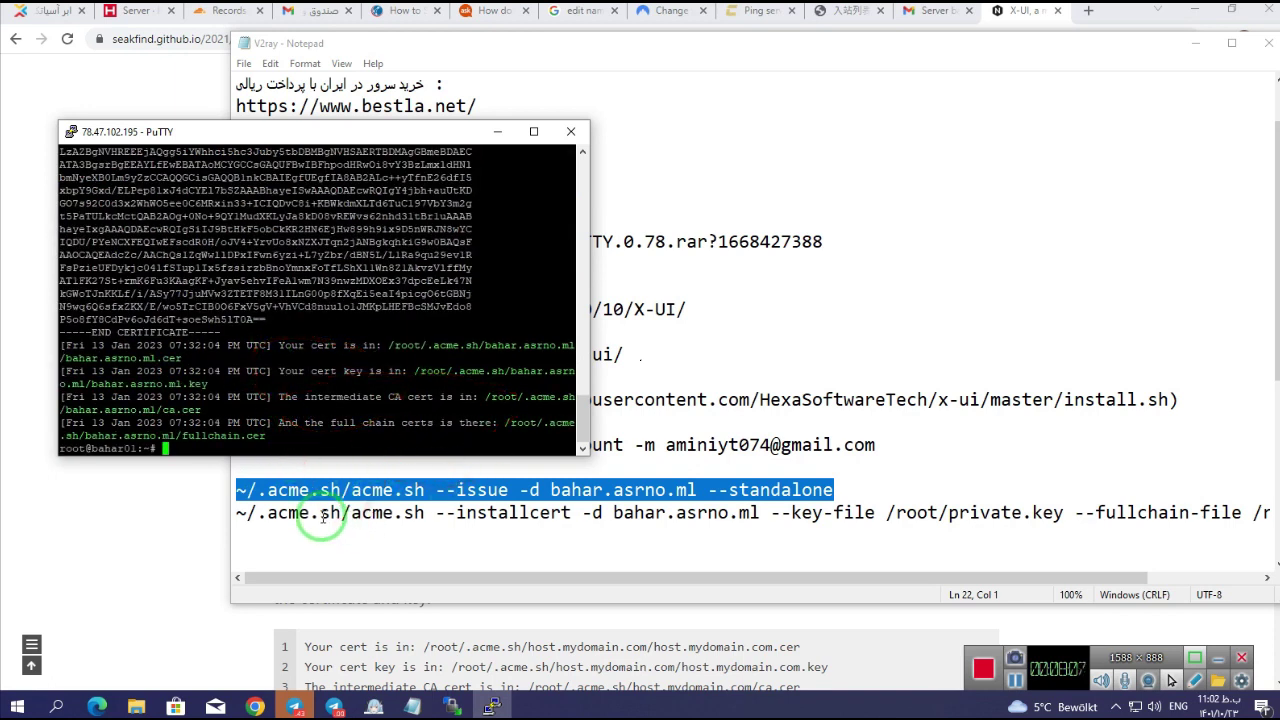
drag(205, 210, 275, 265)
drag(265, 310, 390, 485)
click(310, 514)
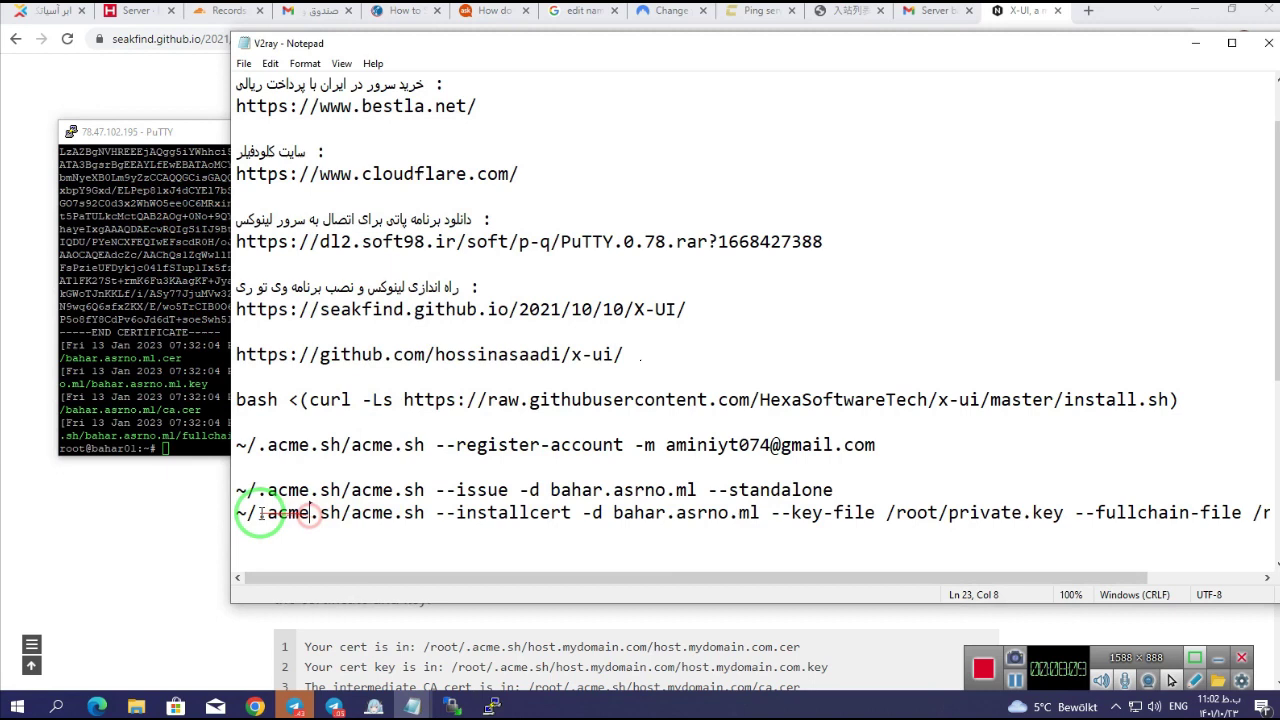
drag(240, 513, 1272, 512)
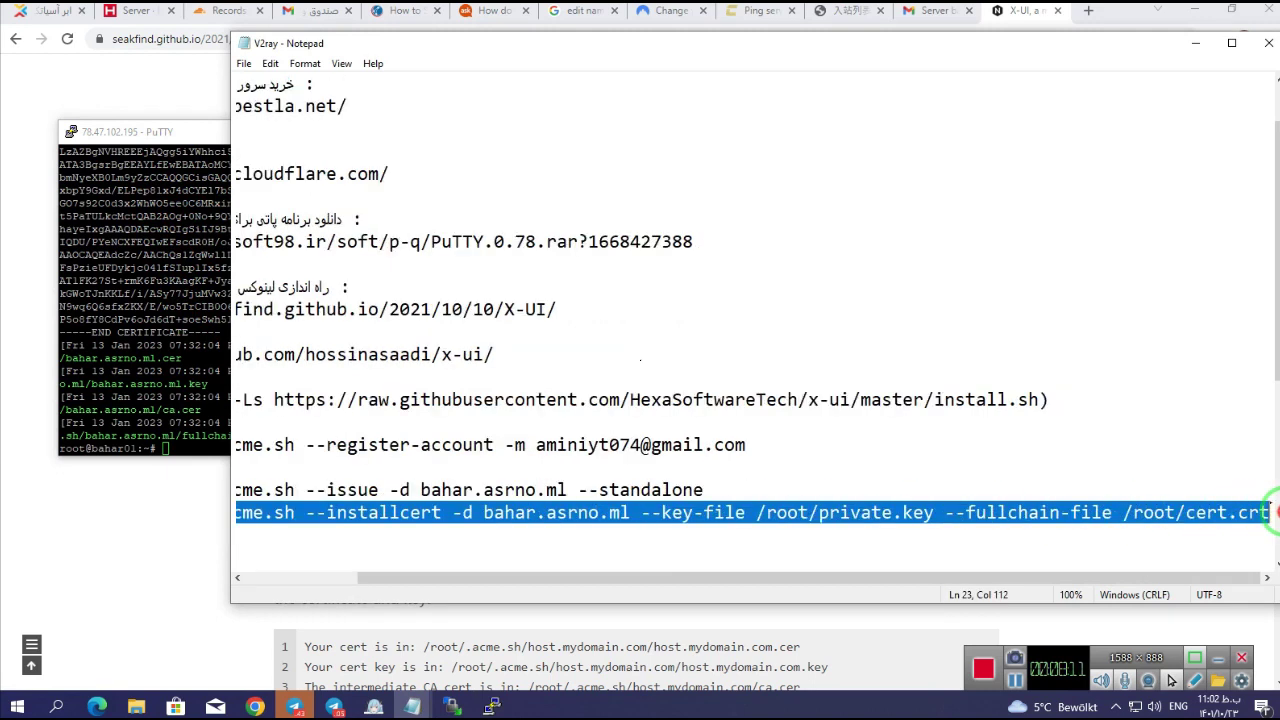
right_click(888, 512)
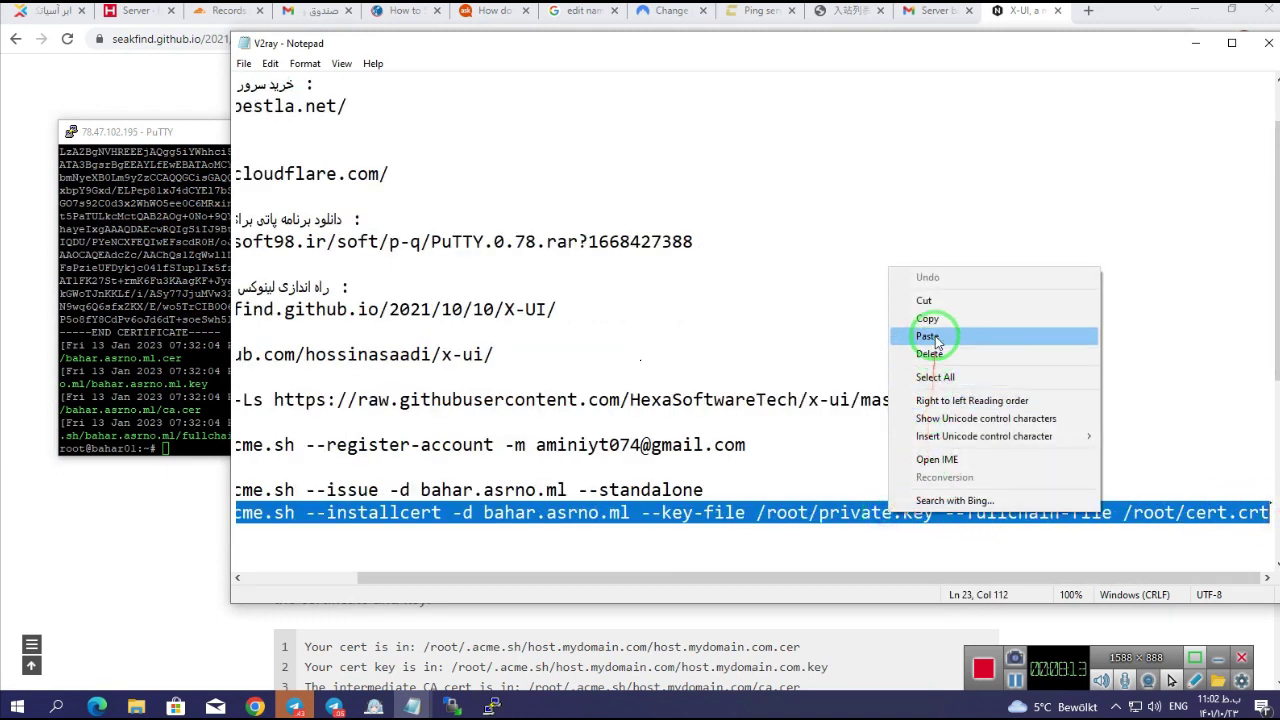
click(945, 254)
drag(928, 314, 232, 145)
click(226, 146)
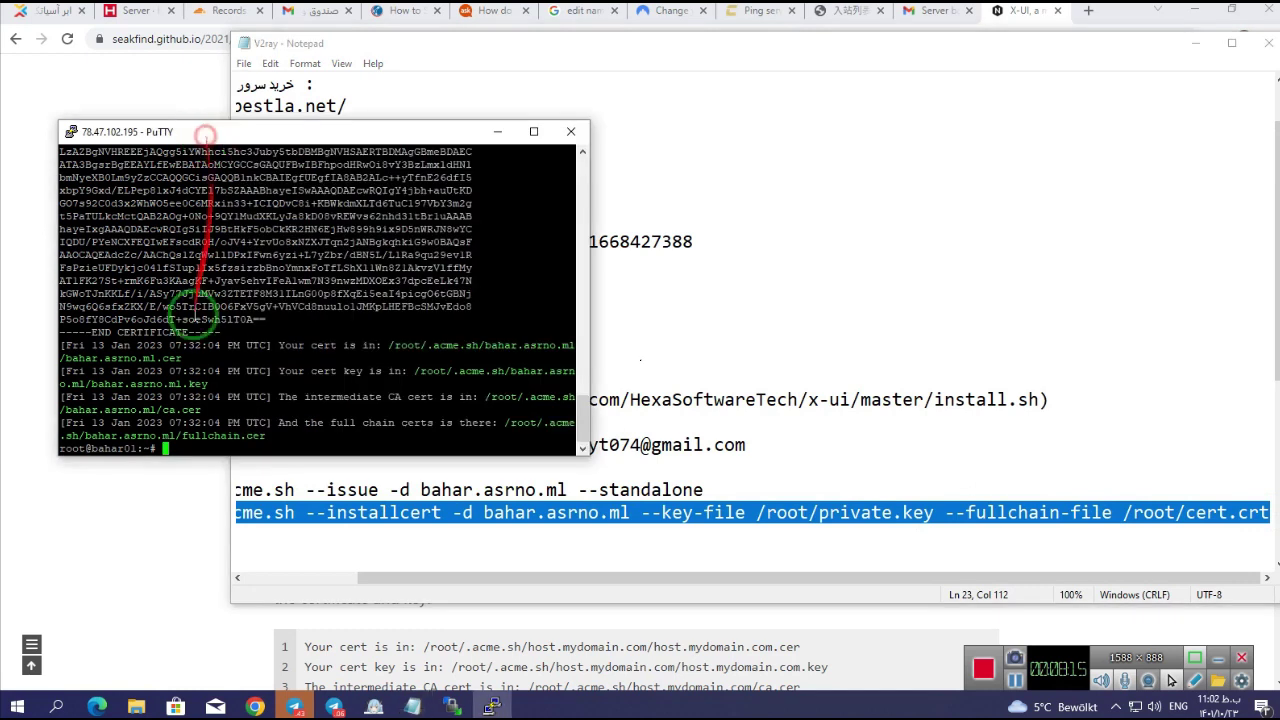
right_click(176, 448)
key(Return)
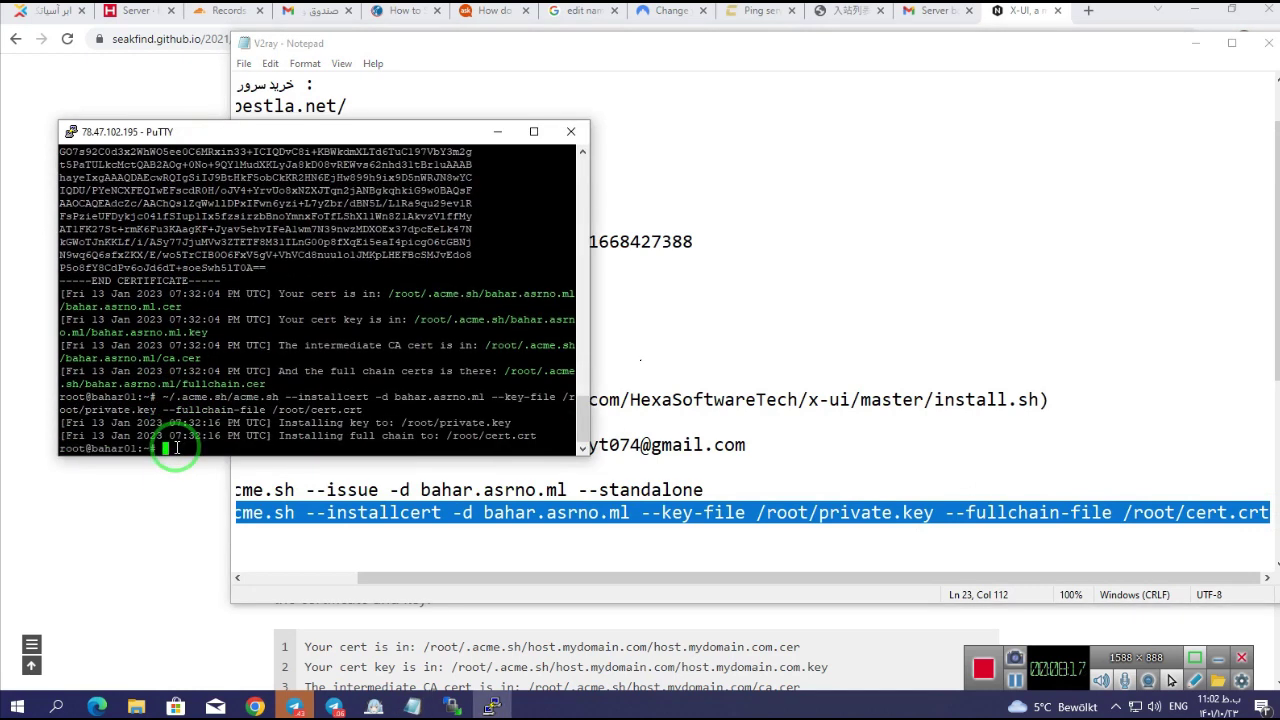
click(1015, 12)
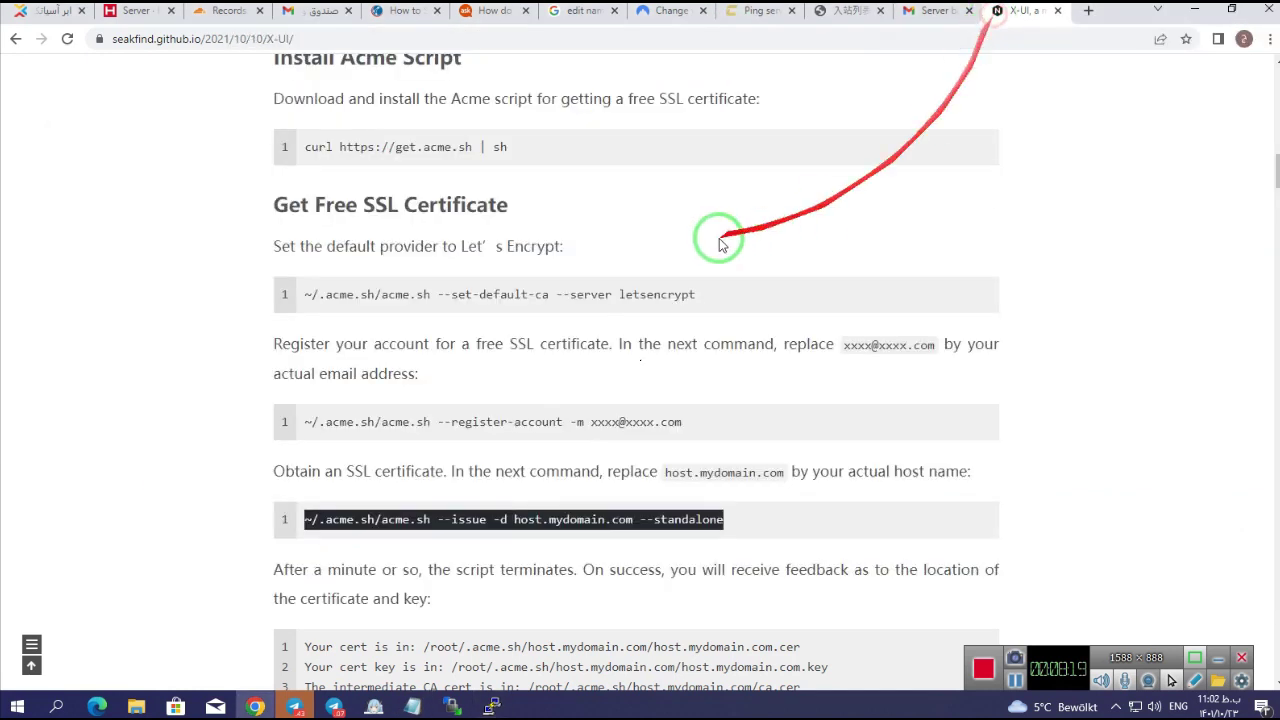
scroll(600, 280, down, 3)
scroll(507, 306, down, 5)
scroll(405, 300, down, 5)
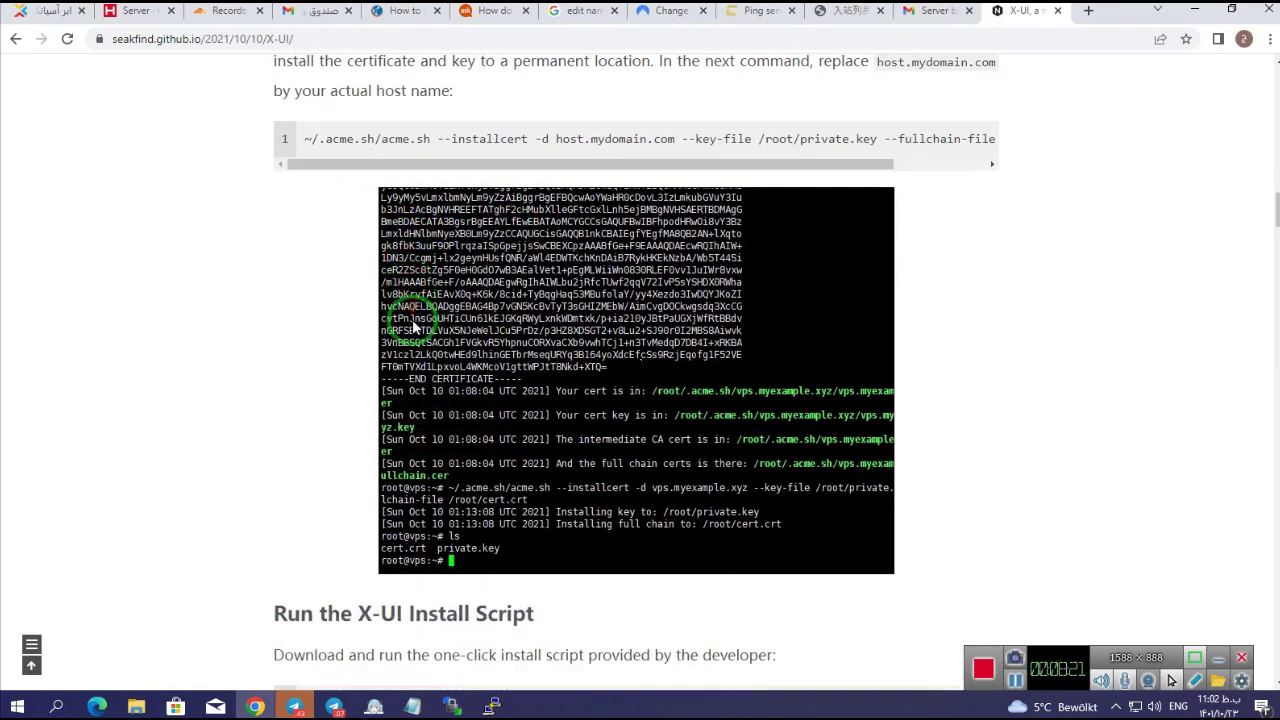
drag(866, 299, 302, 299)
right_click(343, 308)
click(360, 318)
click(490, 706)
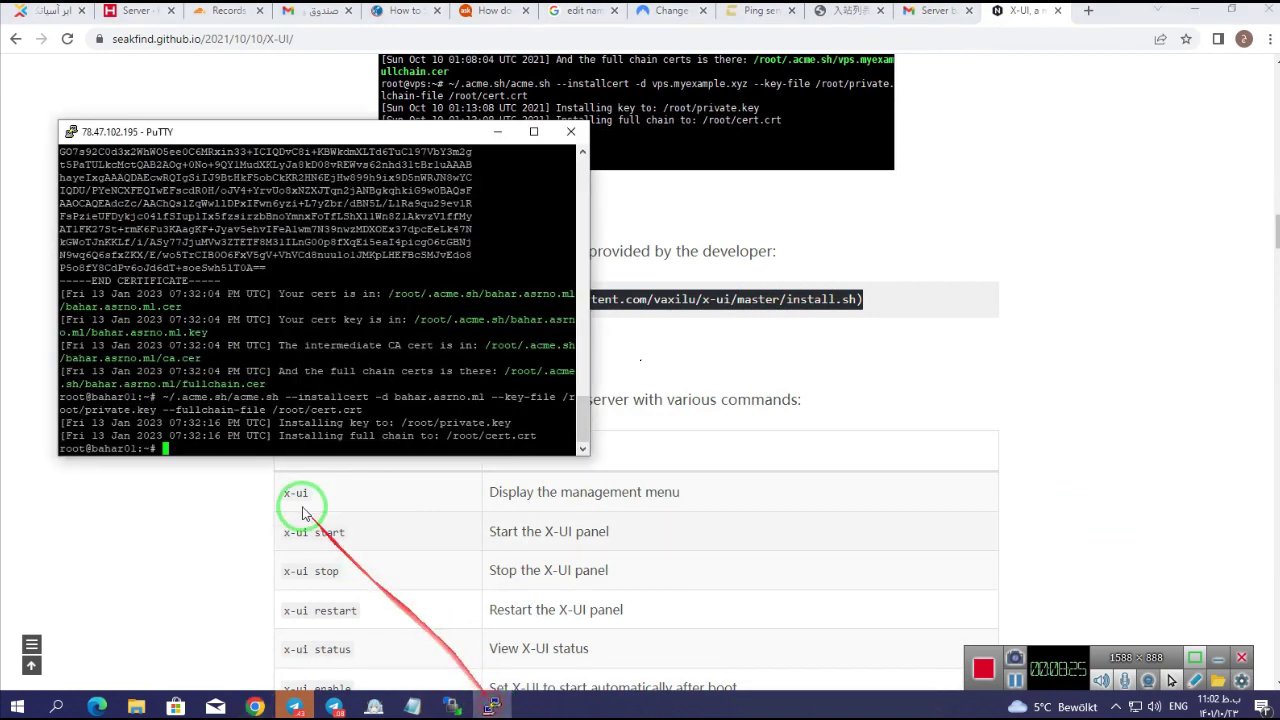
right_click(206, 451)
key(Return)
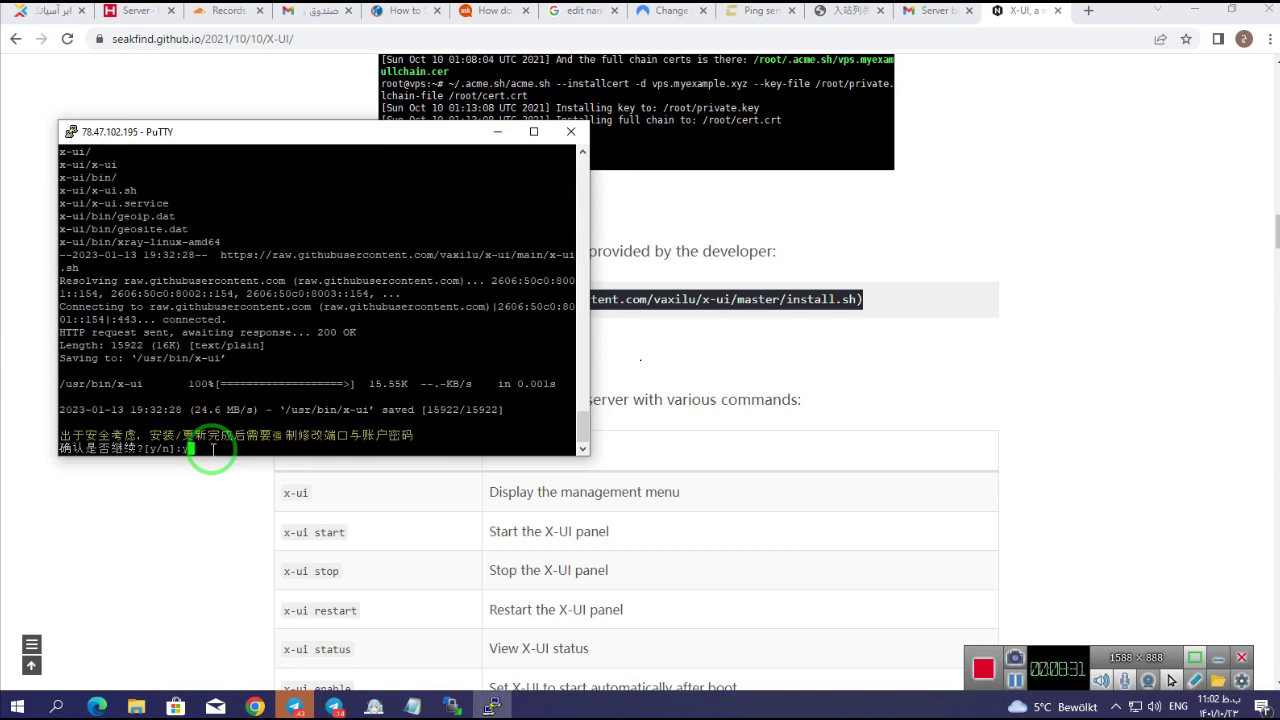
Confirm the X-UI installation with y and set the panel's account name, password and port at the installer prompts
key(Return)
key(Return)
key(Return)
key(Return)
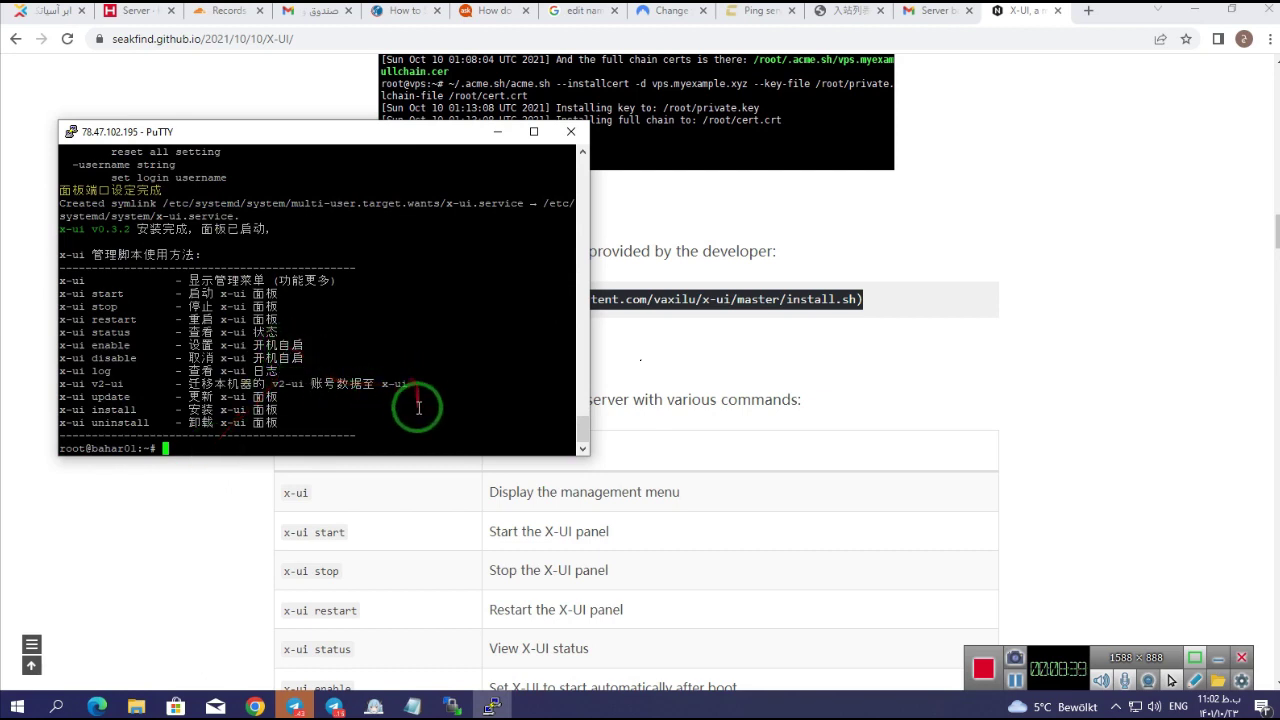
Switch to WinSCP and log in to 78.47.102.195 over SFTP on port 22 as root with the server password
click(497, 131)
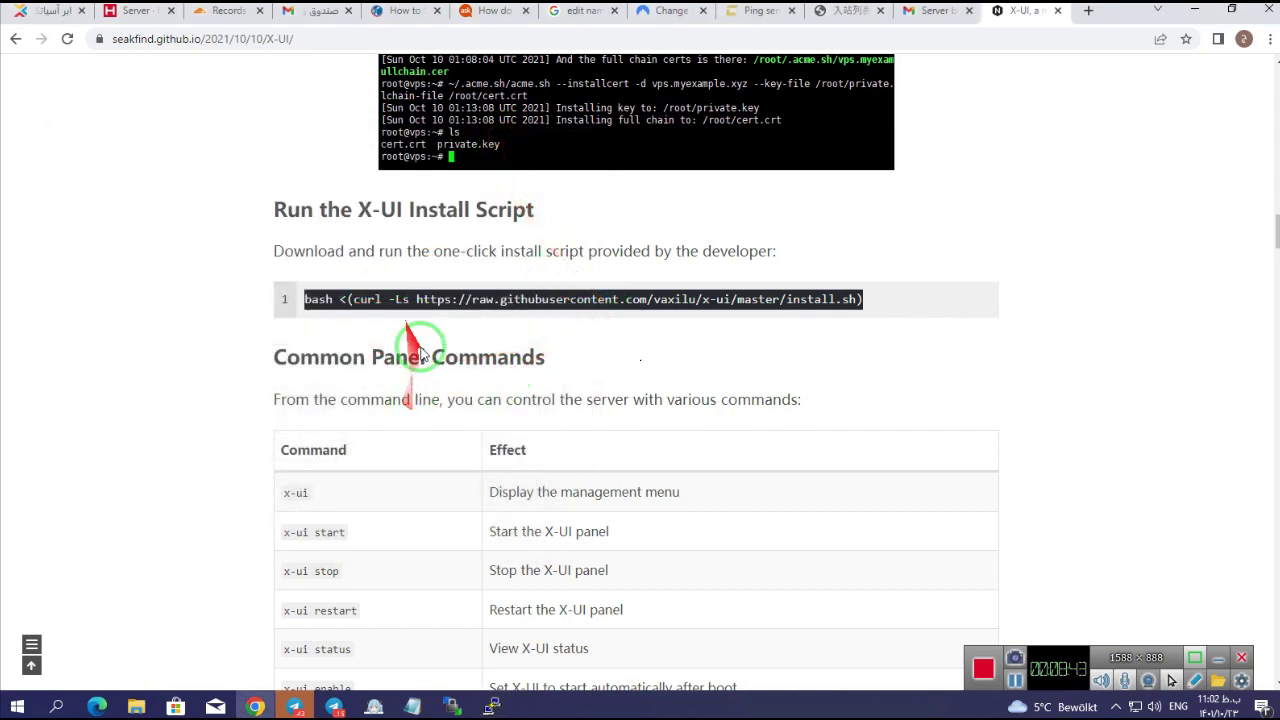
click(1195, 12)
click(1250, 37)
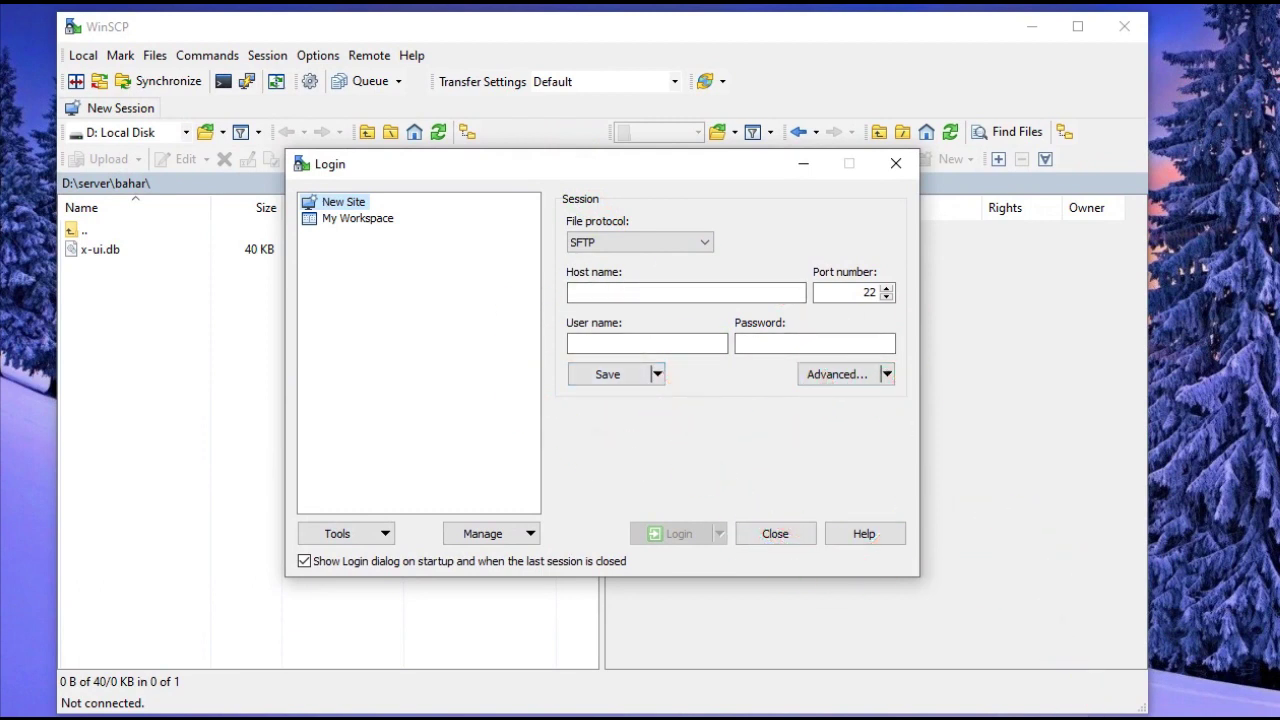
right_click(630, 292)
click(665, 380)
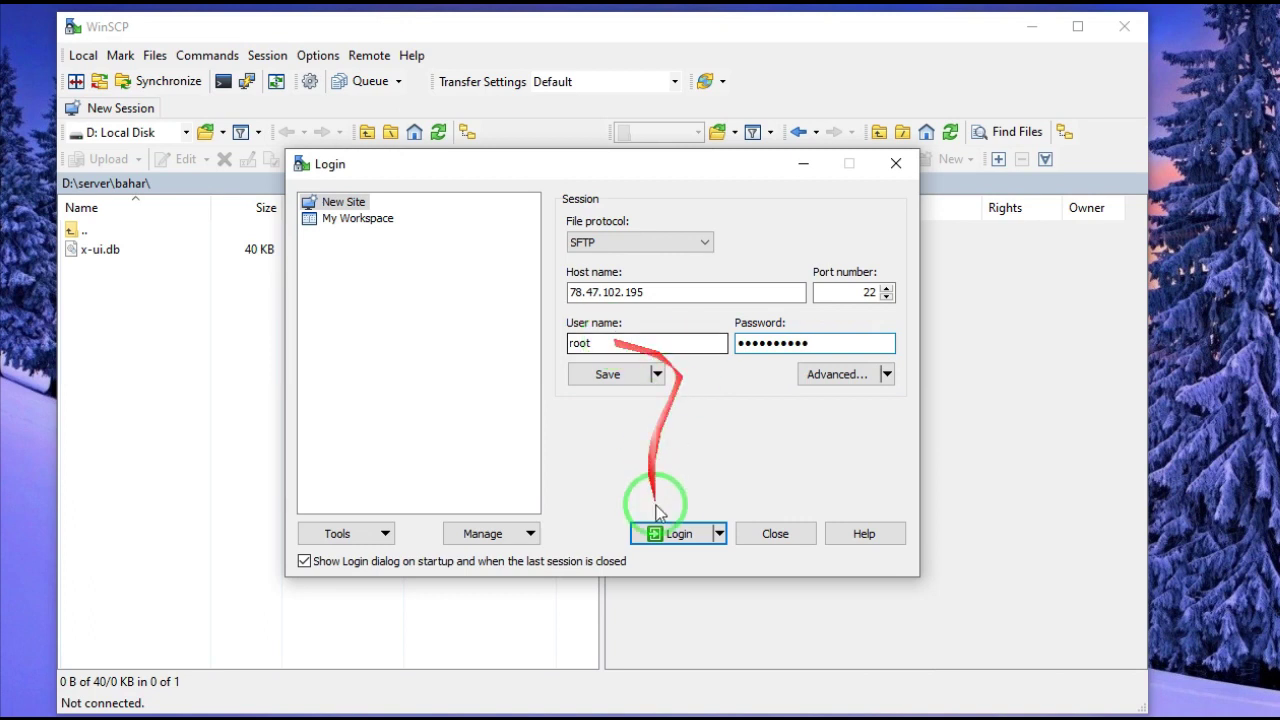
click(677, 535)
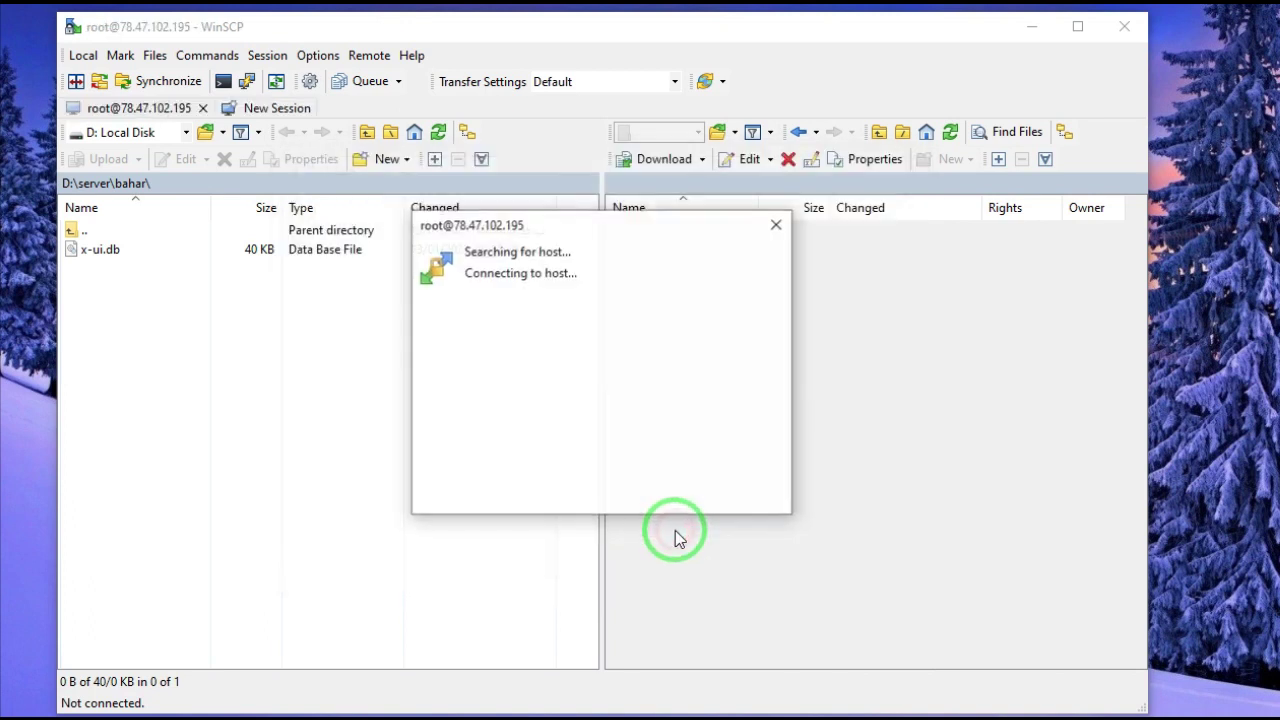
click(531, 522)
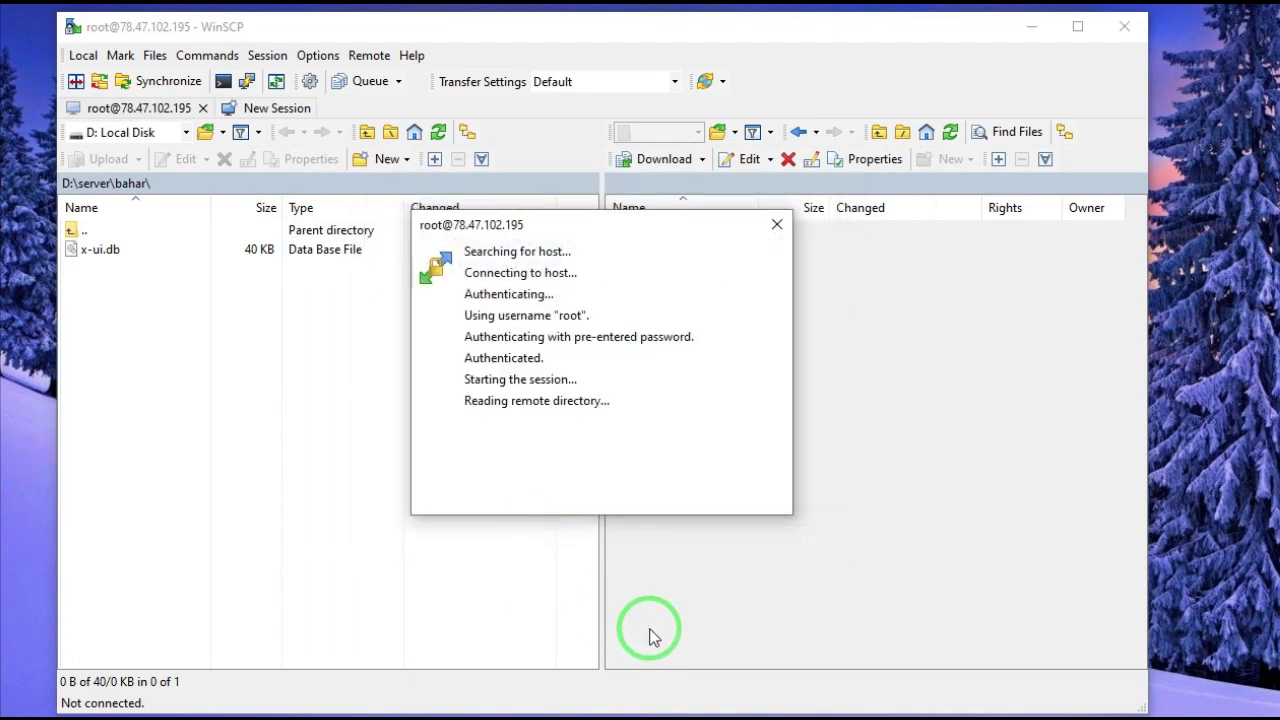
Open the /etc/x-ui/ folder on the remote server
double_click(642, 231)
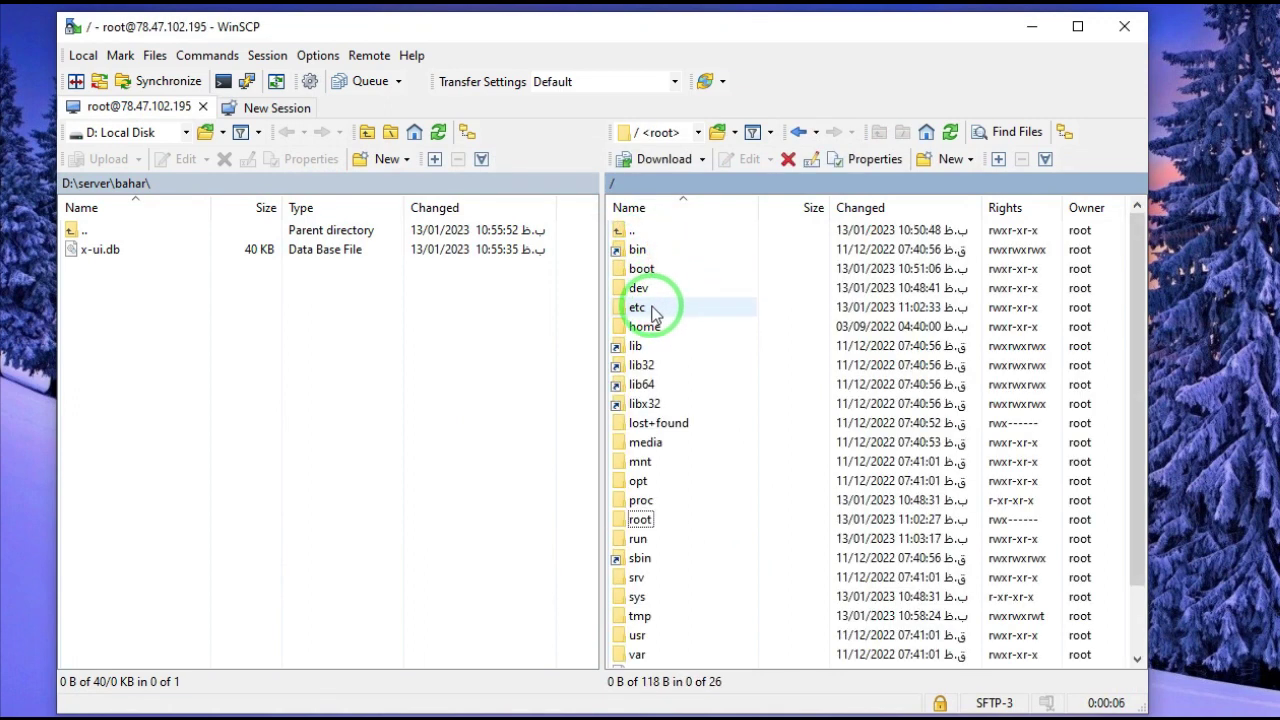
double_click(648, 310)
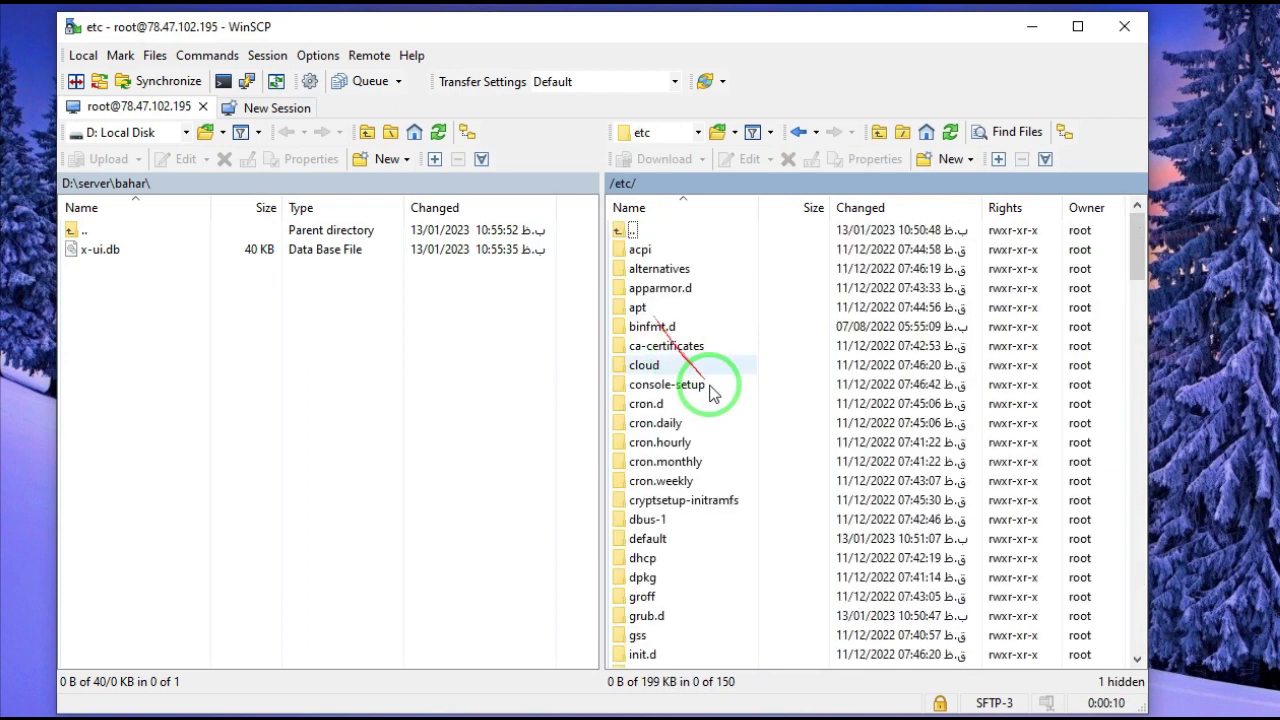
scroll(727, 430, down, 5)
scroll(727, 430, down, 15)
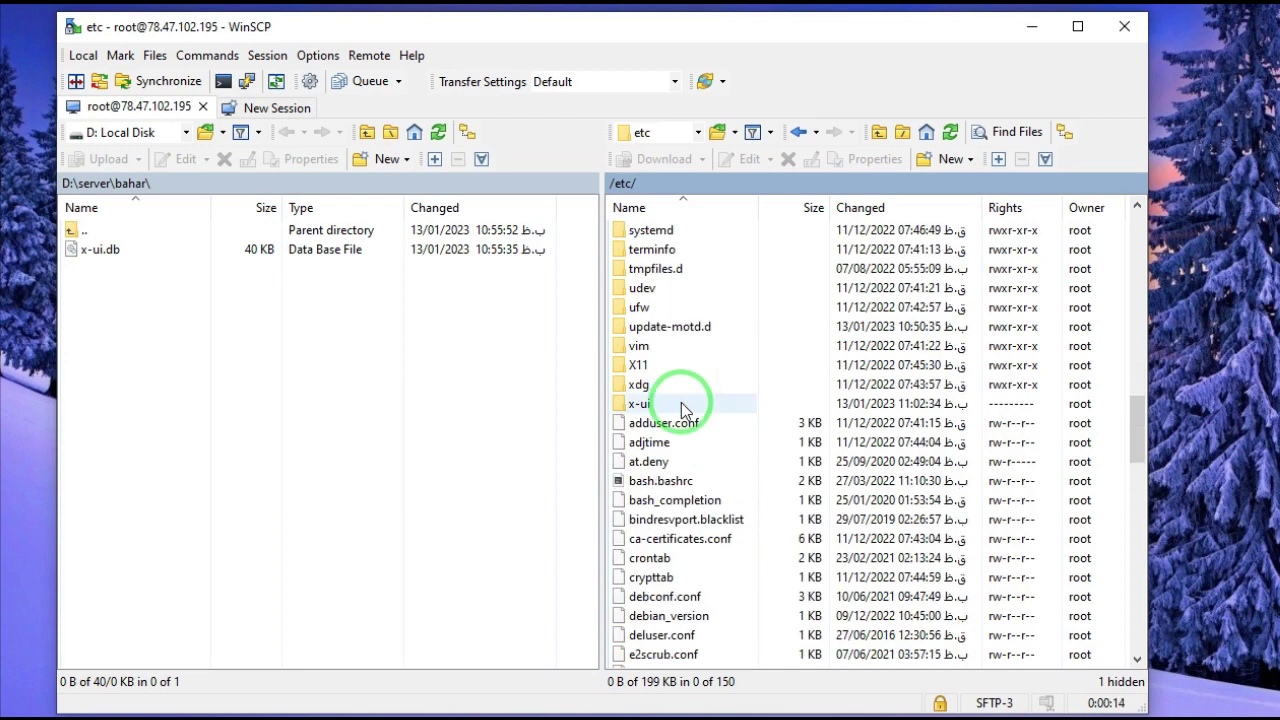
double_click(680, 404)
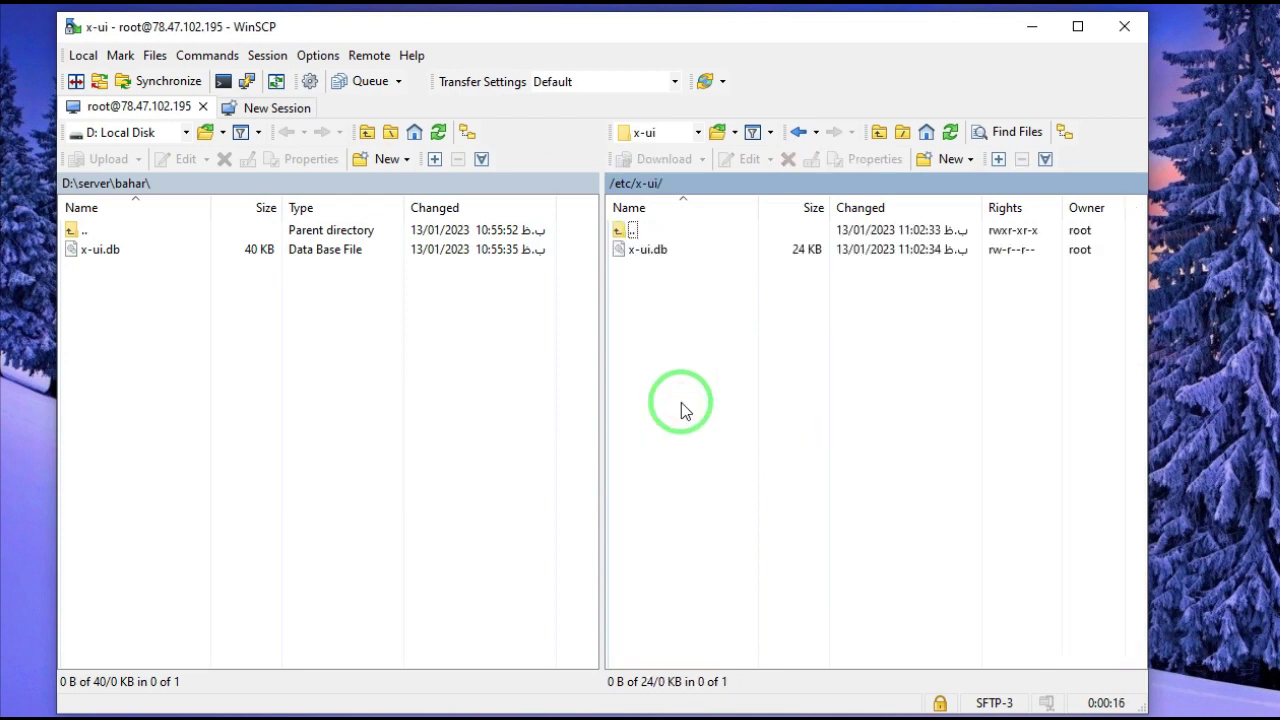
Delete the x-ui.db file from the server's /etc/x-ui/ folder
click(658, 256)
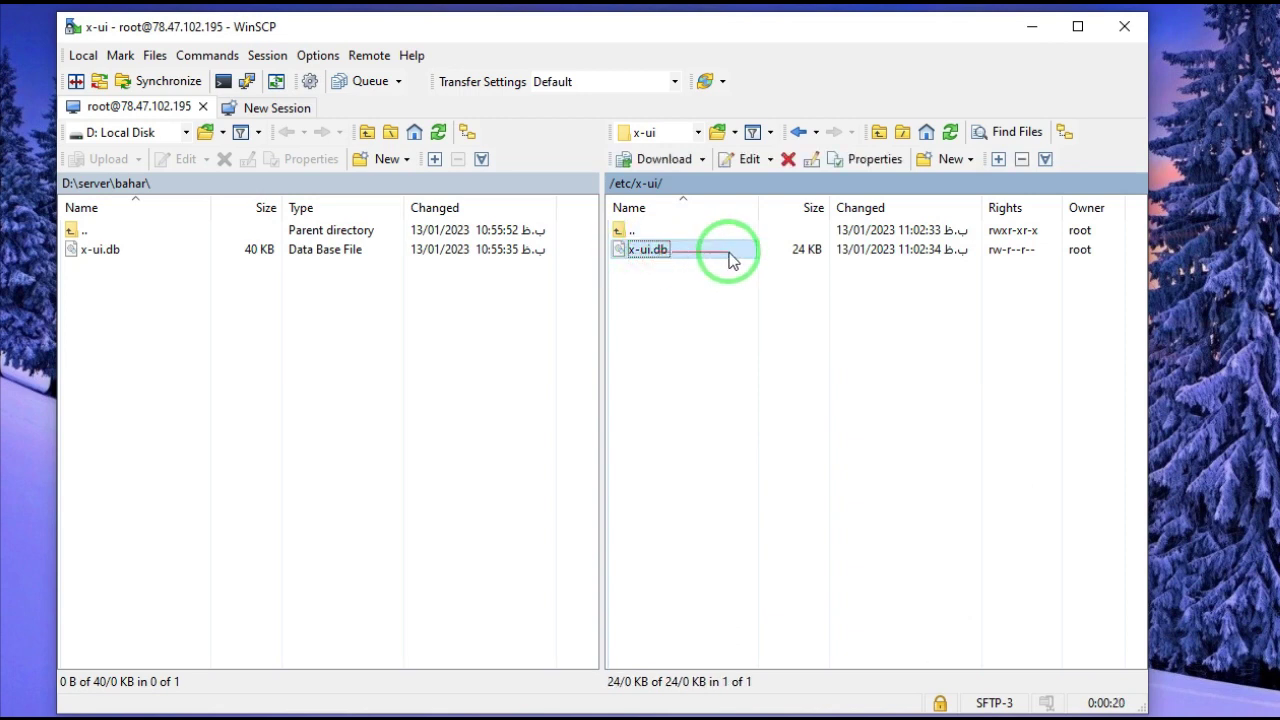
mouse_move(660, 258)
mouse_down()
mouse_move(680, 310)
mouse_move(679, 397)
mouse_up()
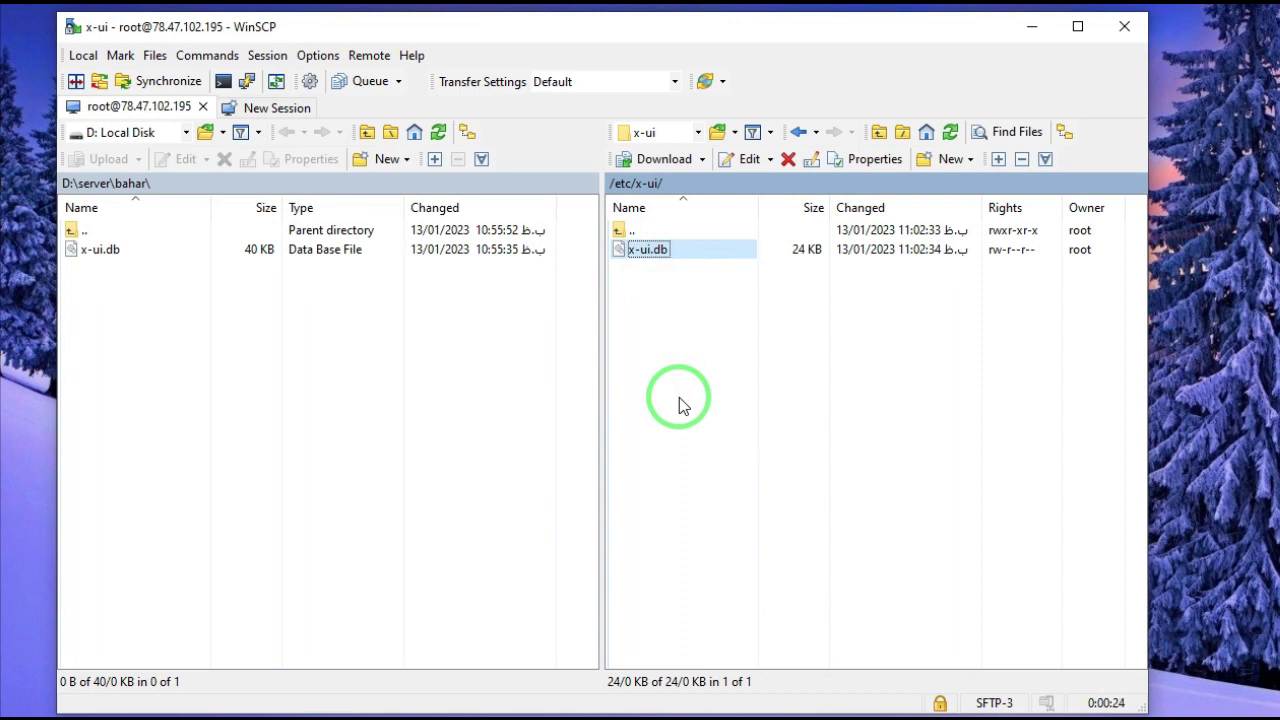
key(Delete)
key(Return)
Upload the backed-up x-ui.db from D:\server\bahar\ to the server's /etc/x-ui/ folder
mouse_move(679, 405)
mouse_down()
mouse_move(334, 314)
mouse_move(149, 286)
mouse_up()
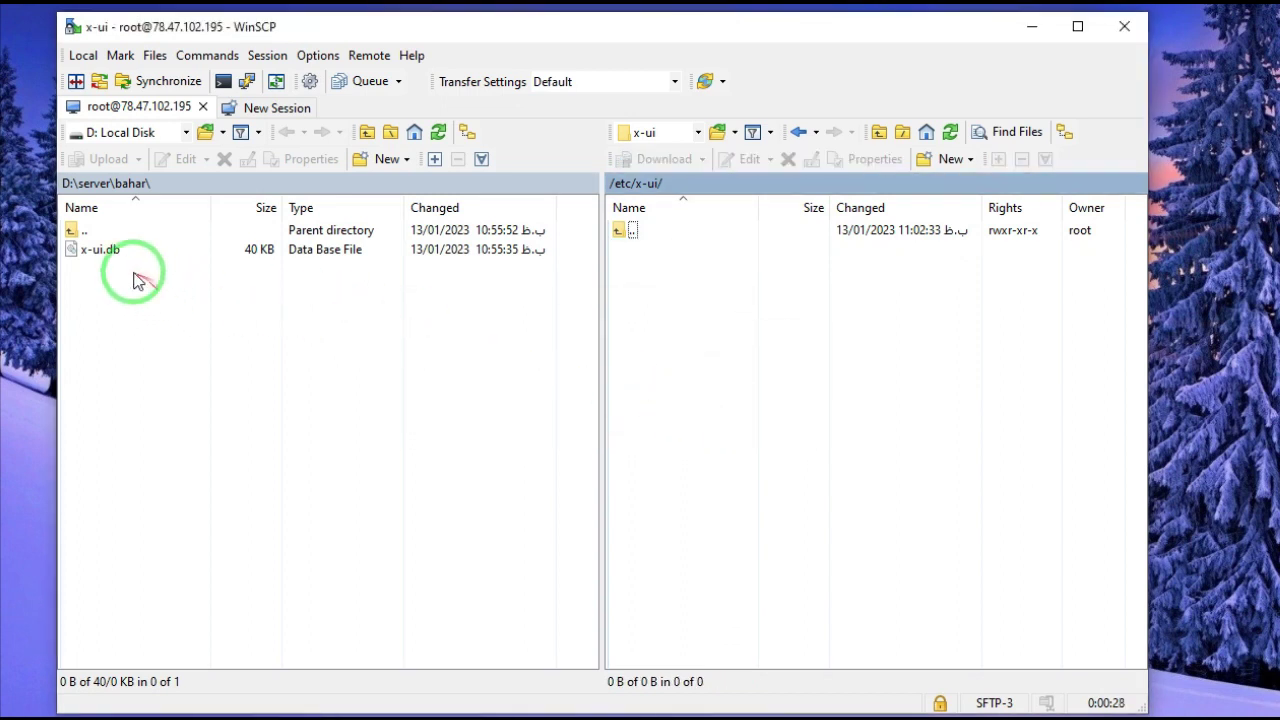
click(110, 252)
drag(148, 260, 252, 273)
drag(100, 249, 696, 298)
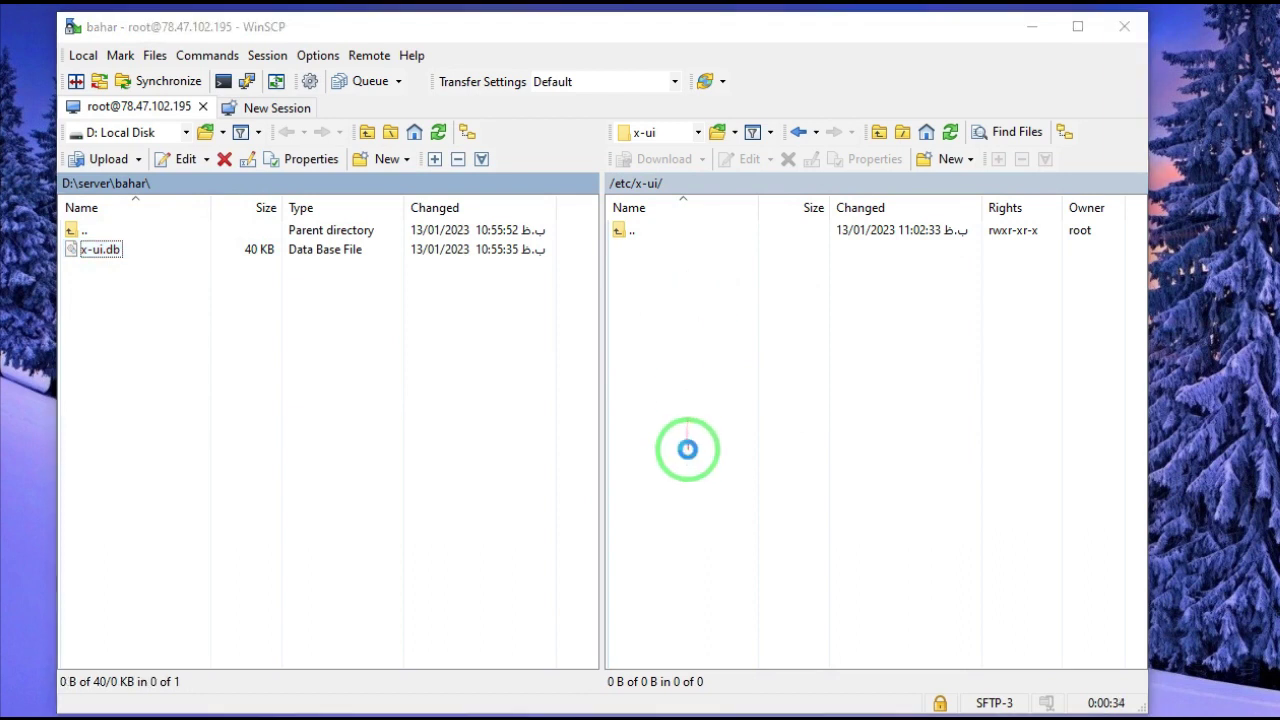
mouse_move(688, 458)
mouse_down()
mouse_move(686, 309)
mouse_move(729, 263)
mouse_move(718, 287)
mouse_move(729, 323)
mouse_move(843, 360)
mouse_move(729, 320)
mouse_move(725, 345)
mouse_move(684, 367)
mouse_move(623, 251)
mouse_move(674, 263)
mouse_move(688, 510)
mouse_move(829, 665)
mouse_move(785, 650)
mouse_move(695, 710)
mouse_up()
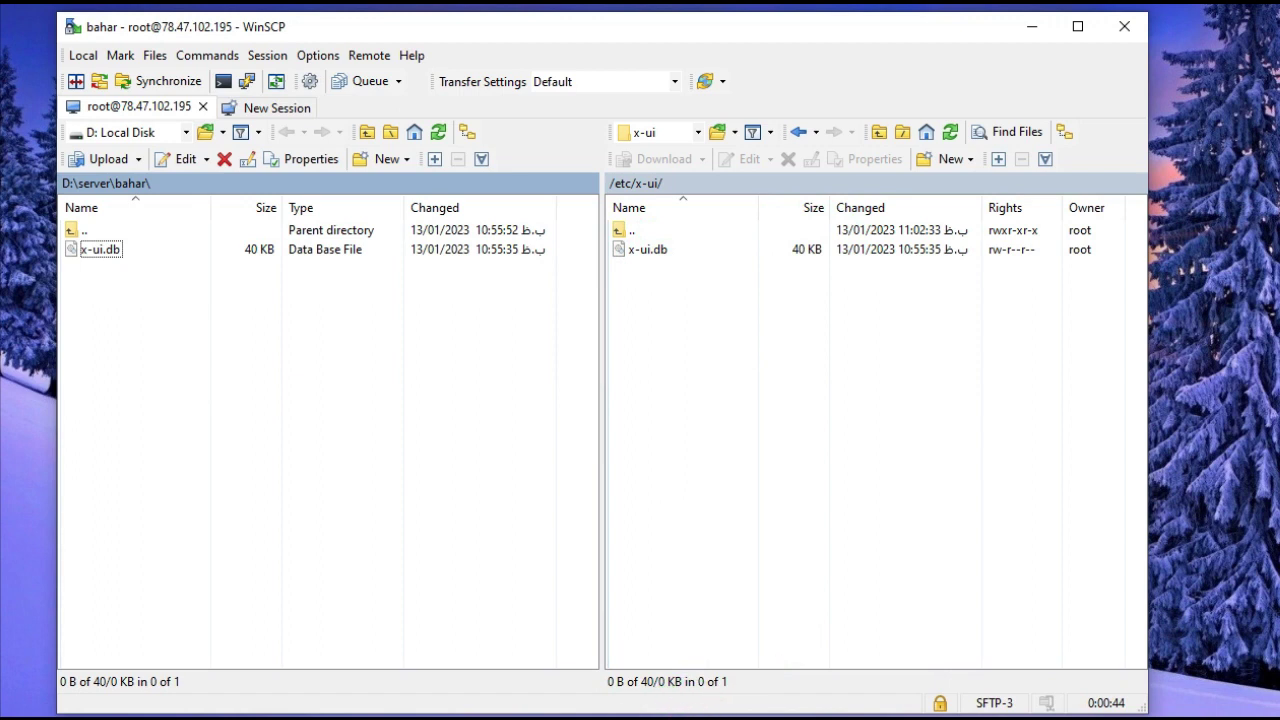
Return to the PuTTY session and run x-ui restart, copying the command from the displayed command list
click(1032, 26)
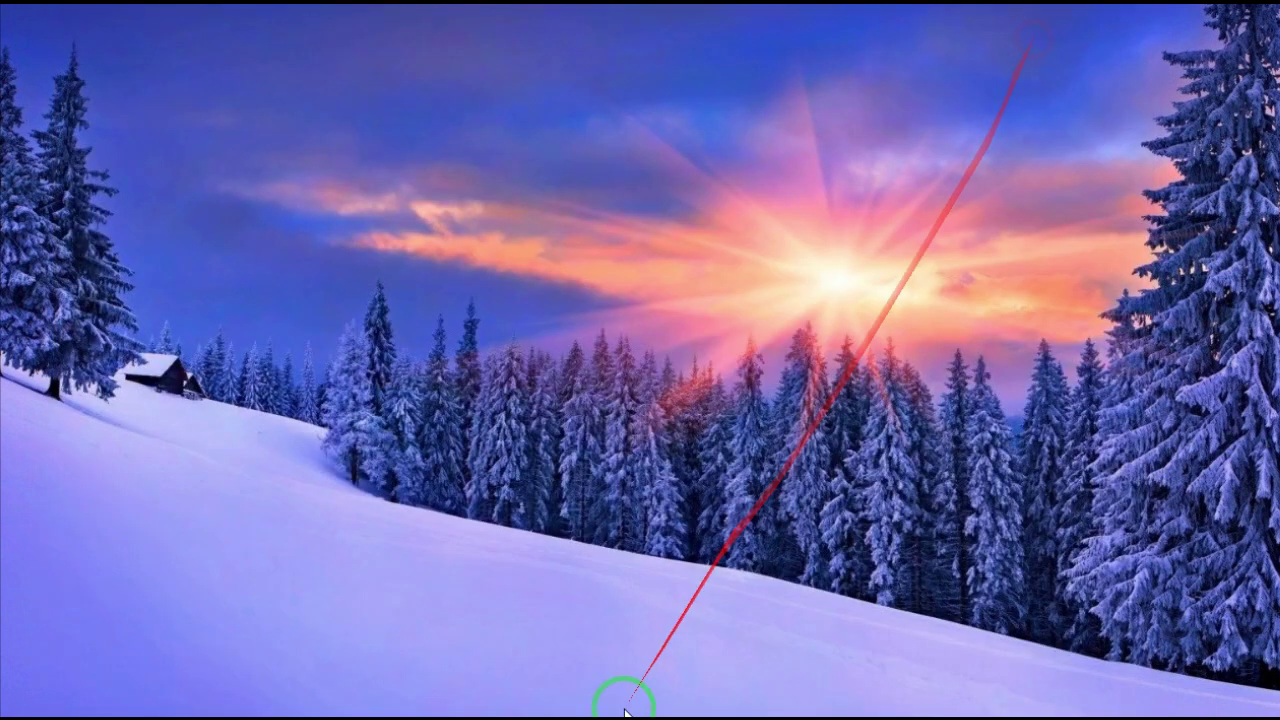
click(520, 716)
drag(252, 95, 353, 115)
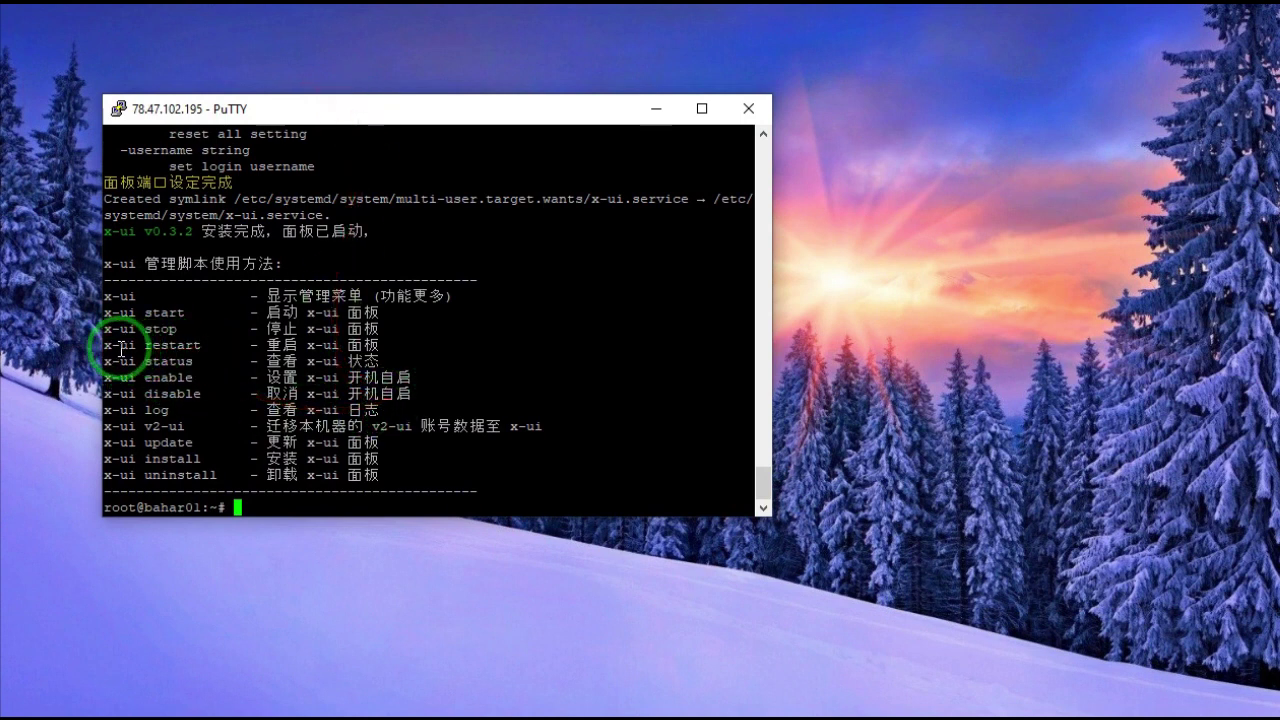
drag(121, 347, 204, 347)
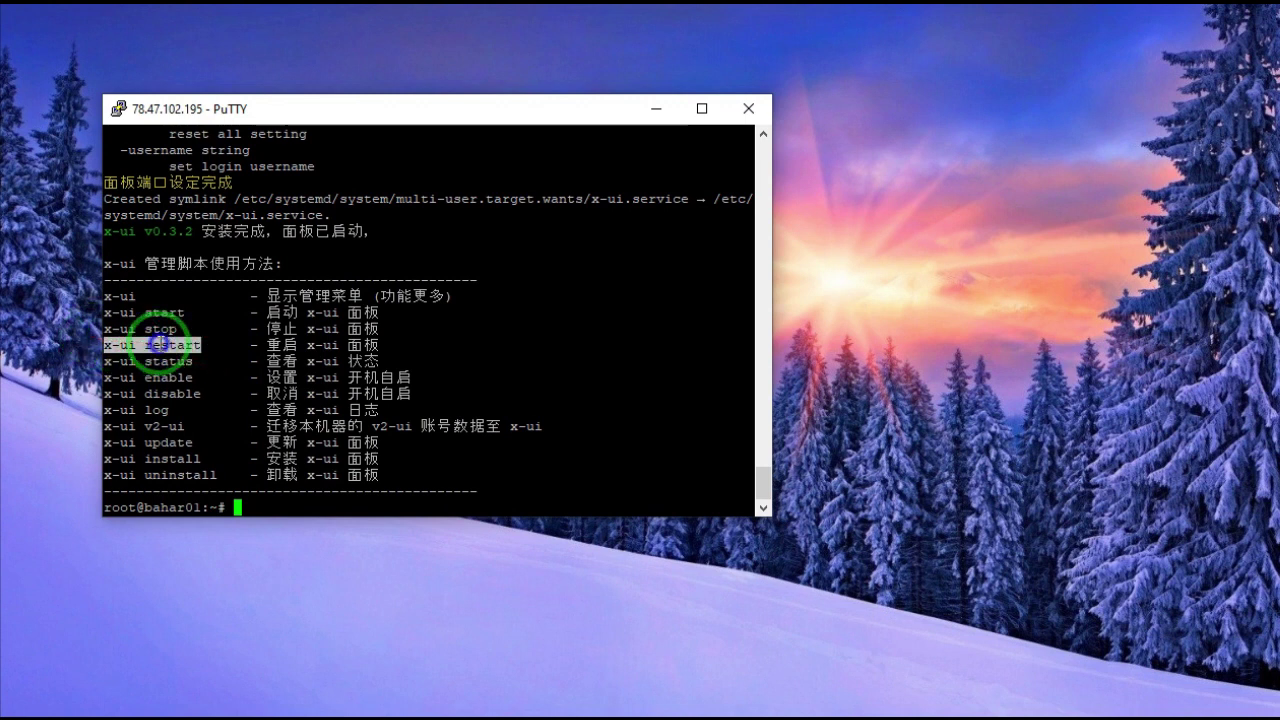
right_click(155, 345)
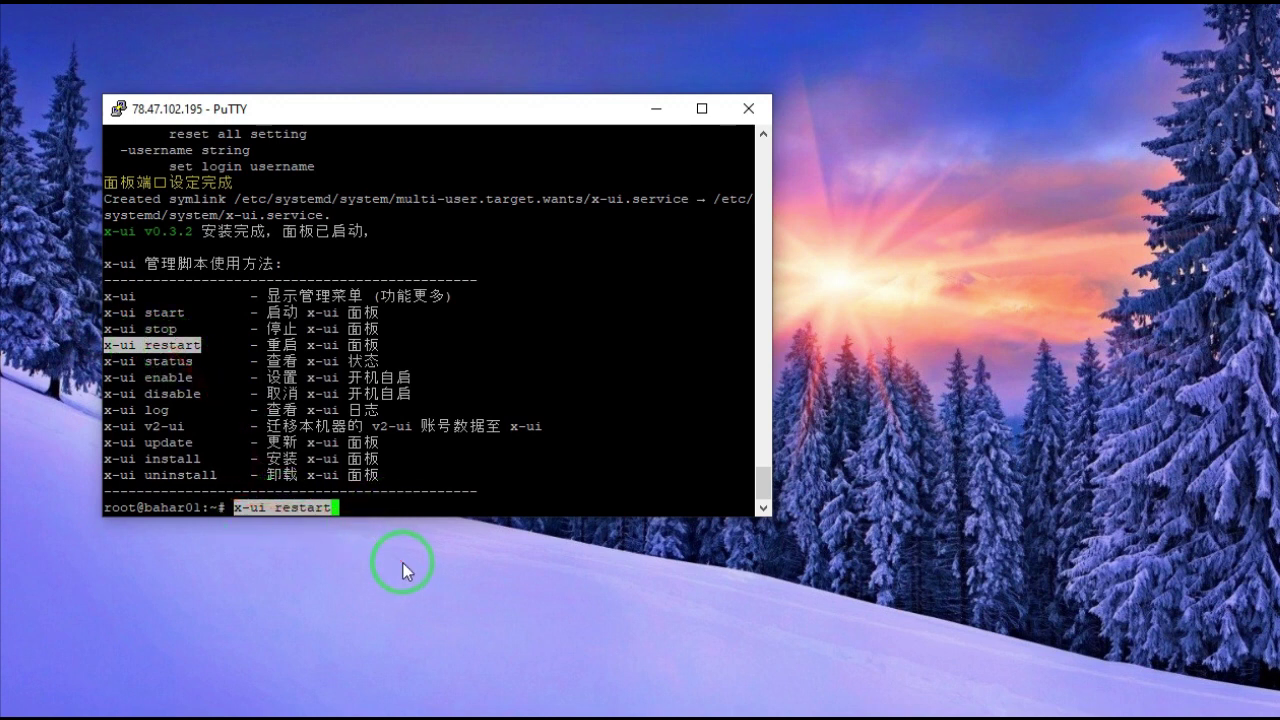
key(Return)
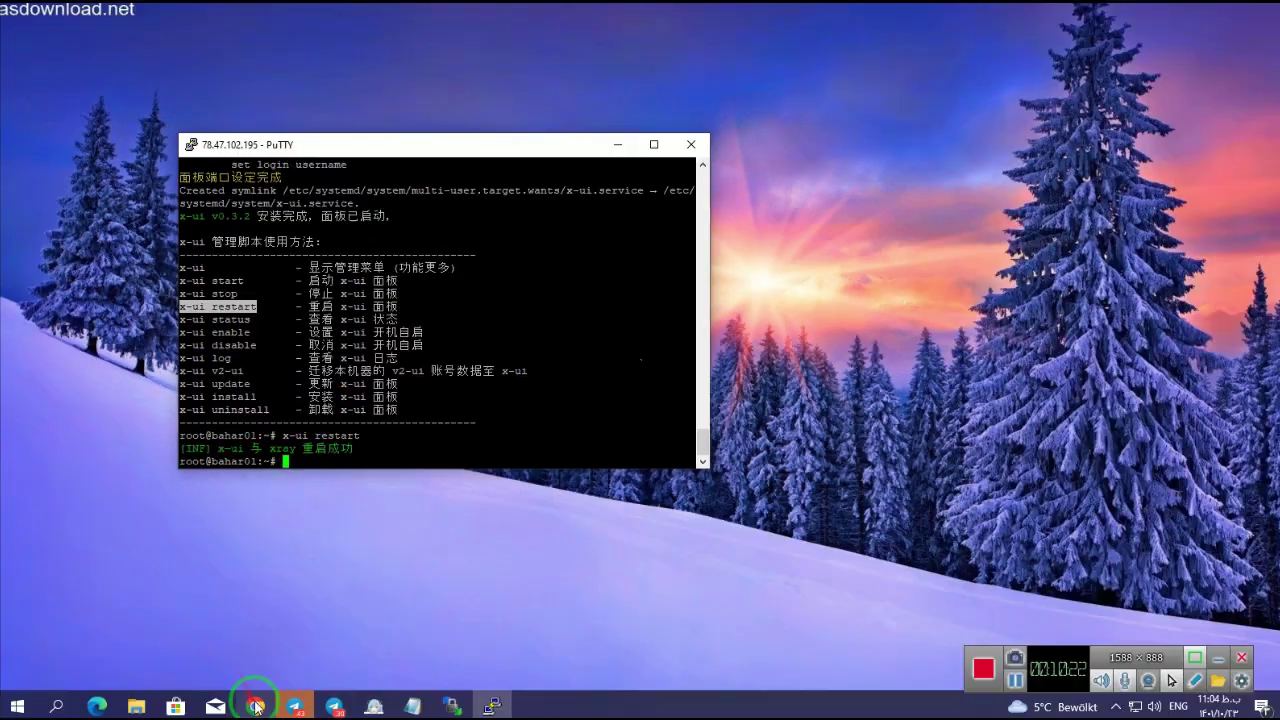
Open bahar.asrno.ml:54321 in a new Chrome tab and dismiss the translation offer on the X-UI panel
click(256, 706)
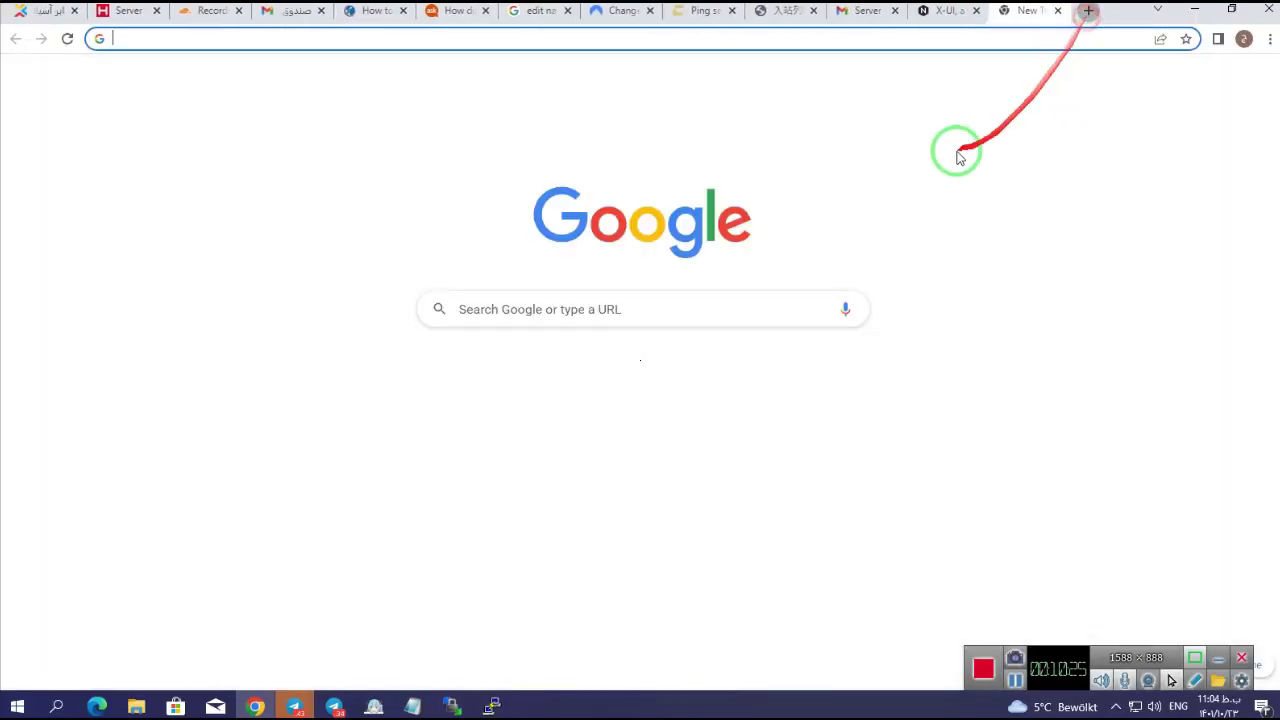
click(654, 39)
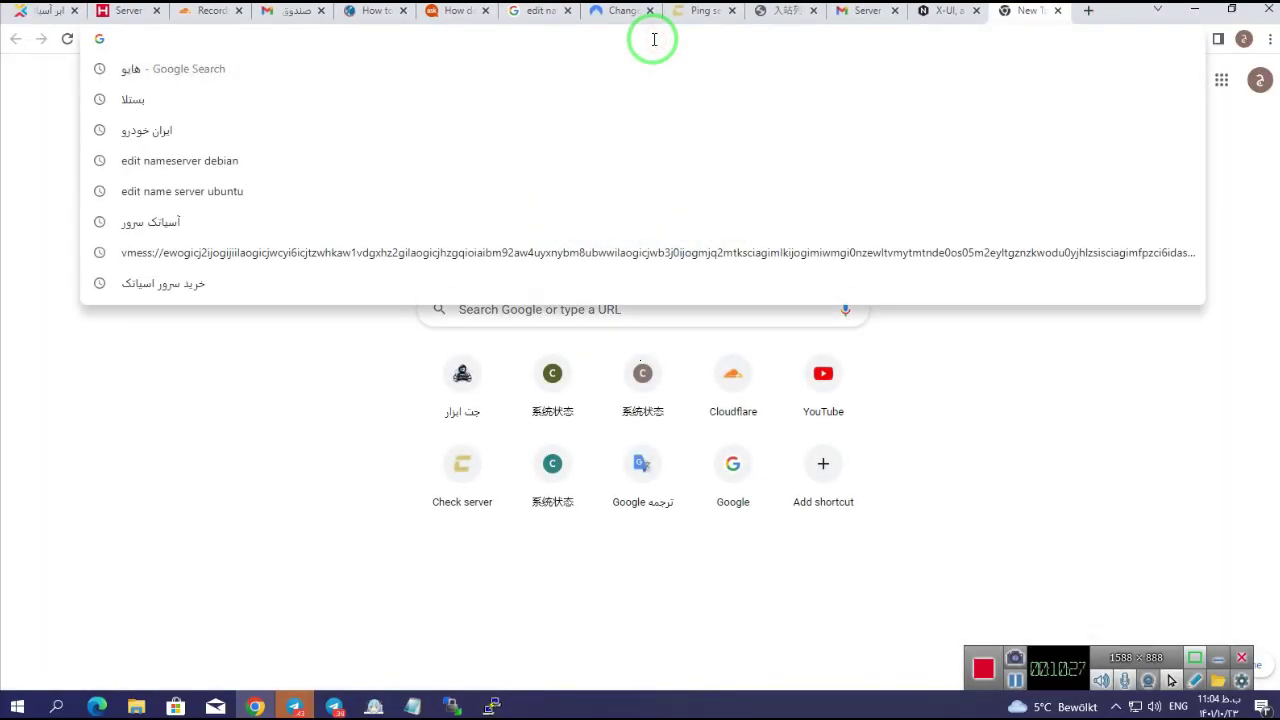
text(ba)
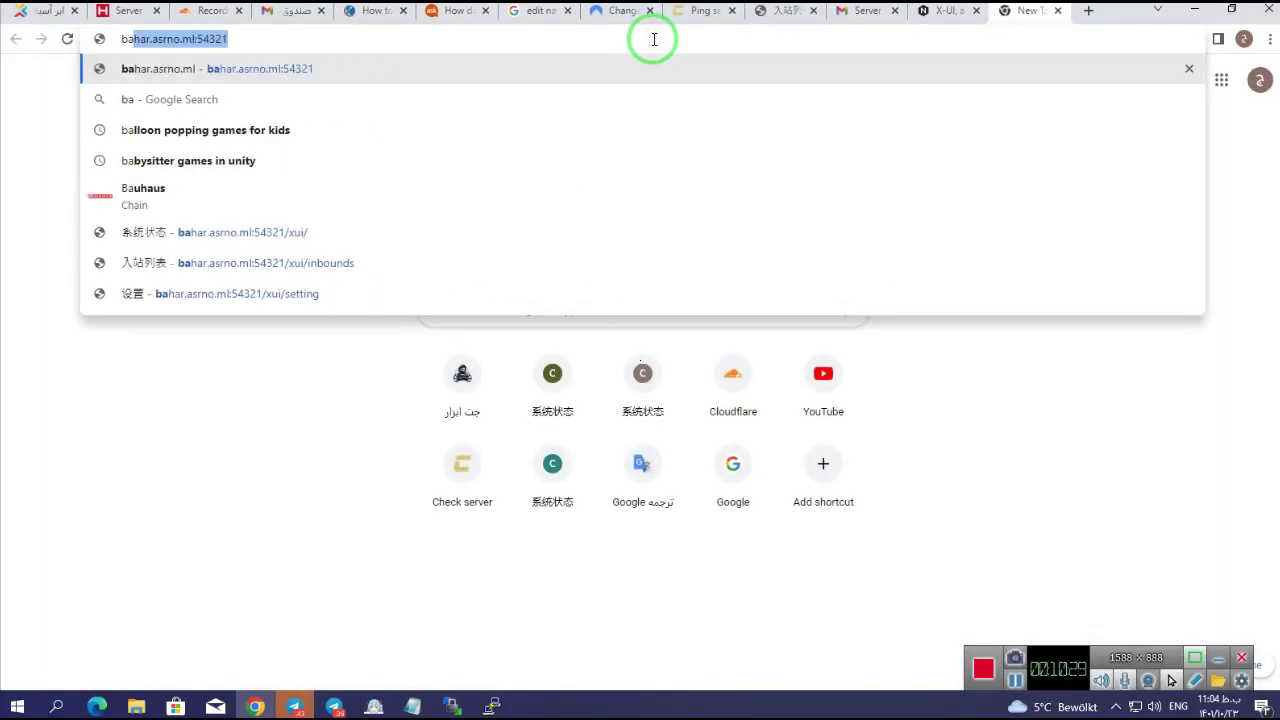
key(Return)
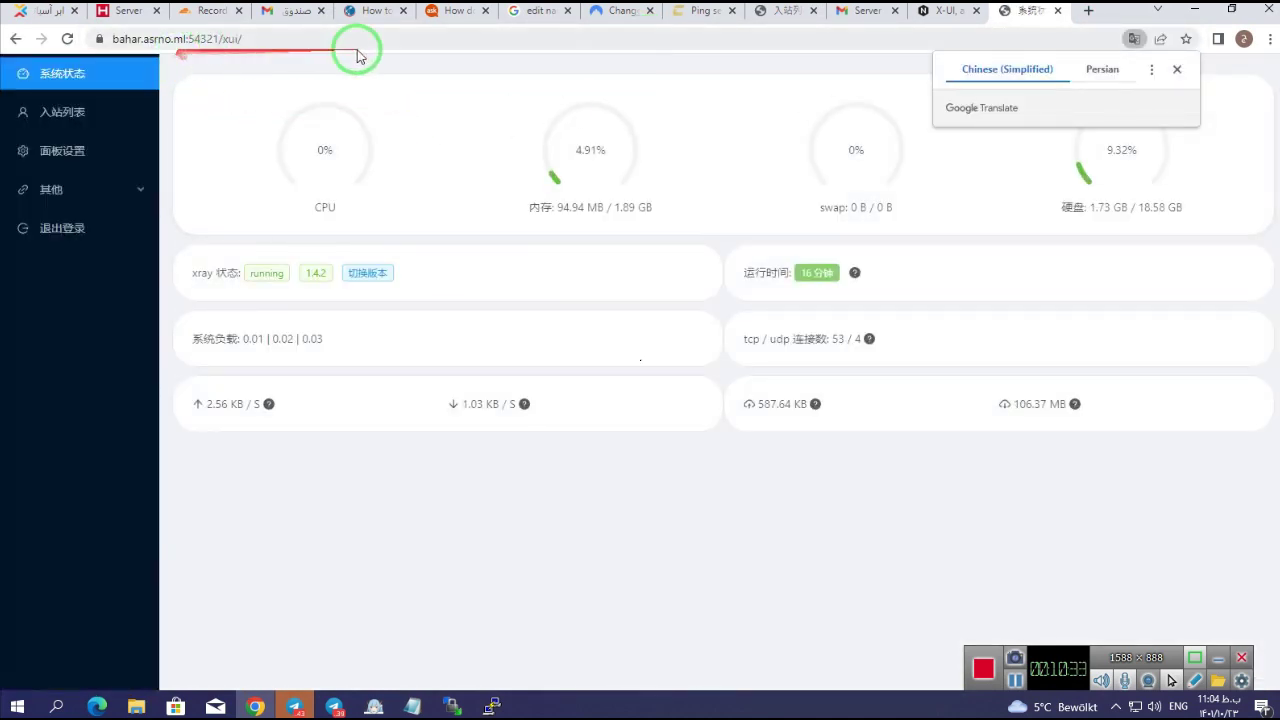
click(1179, 72)
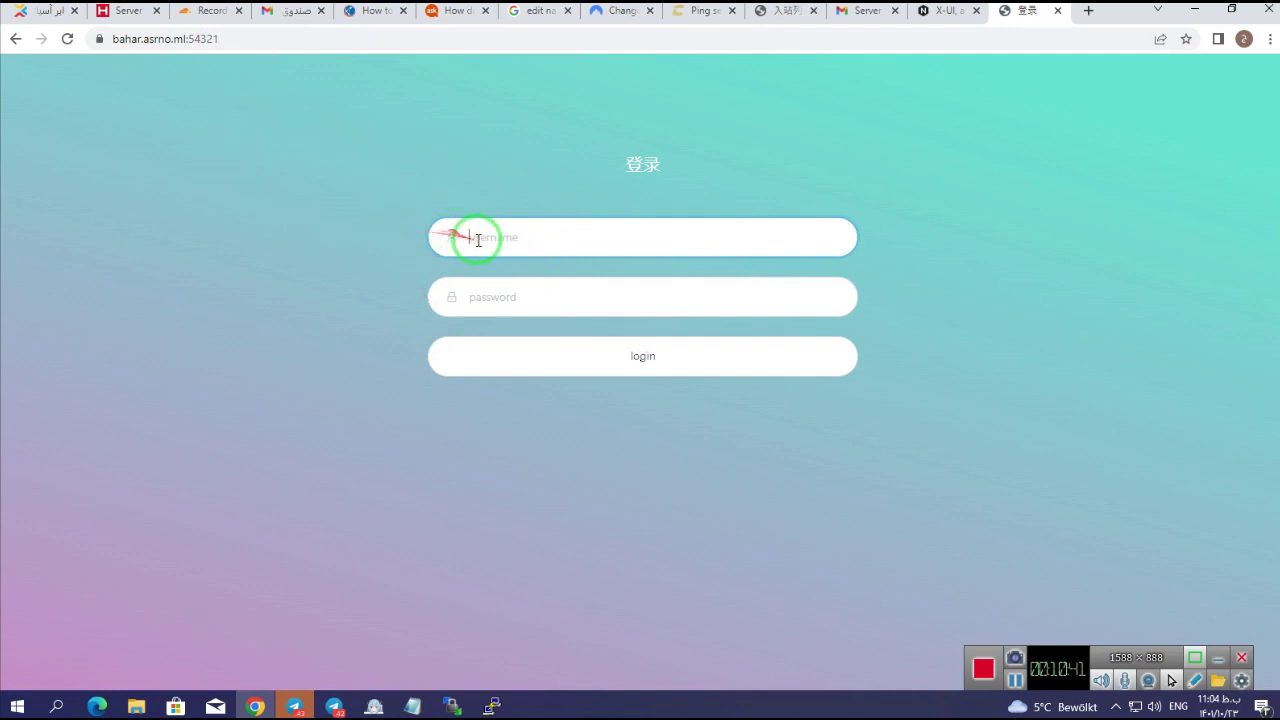
Log in to the X-UI panel at bahar.asrno.ml:54321 with the panel's username and password
click(505, 296)
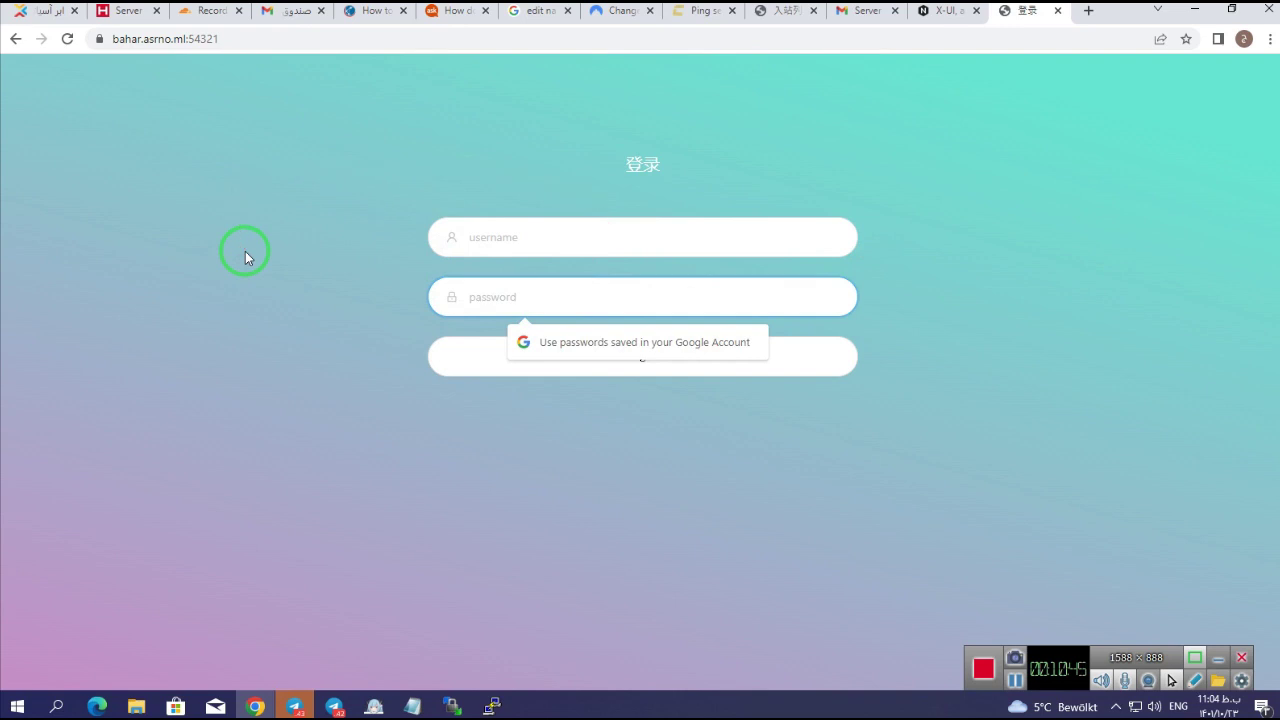
click(503, 236)
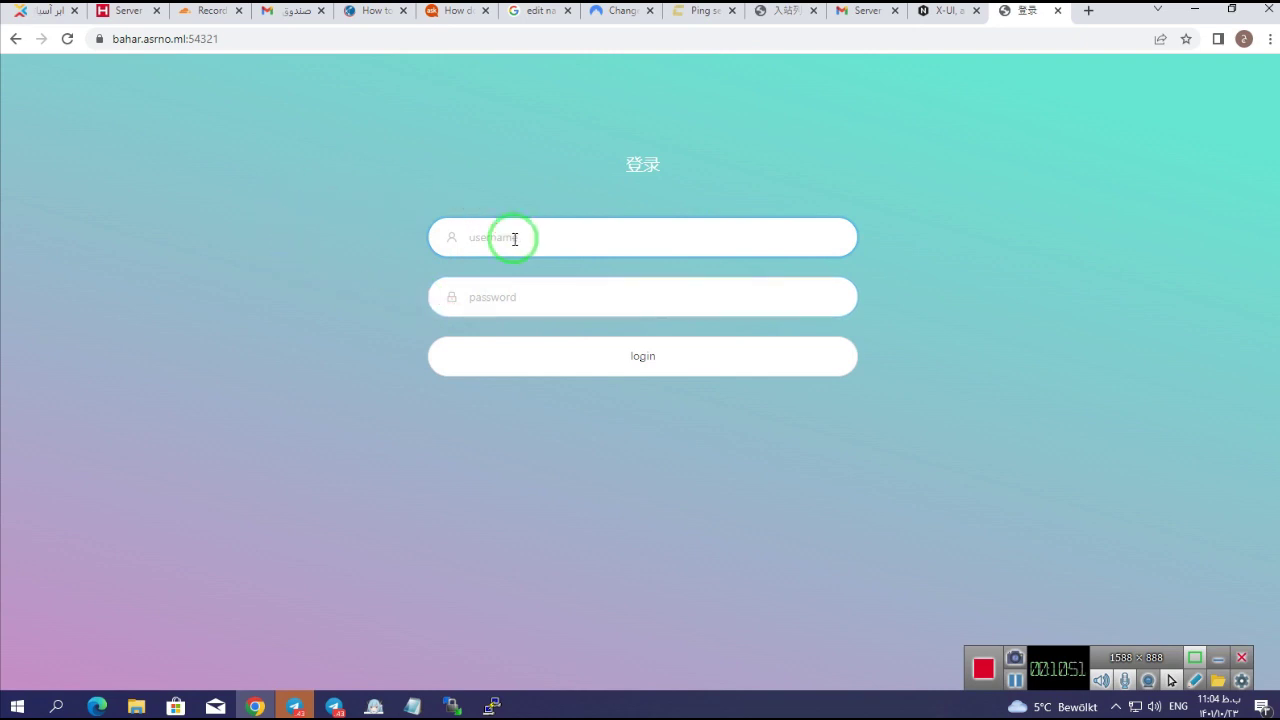
click(511, 282)
click(506, 242)
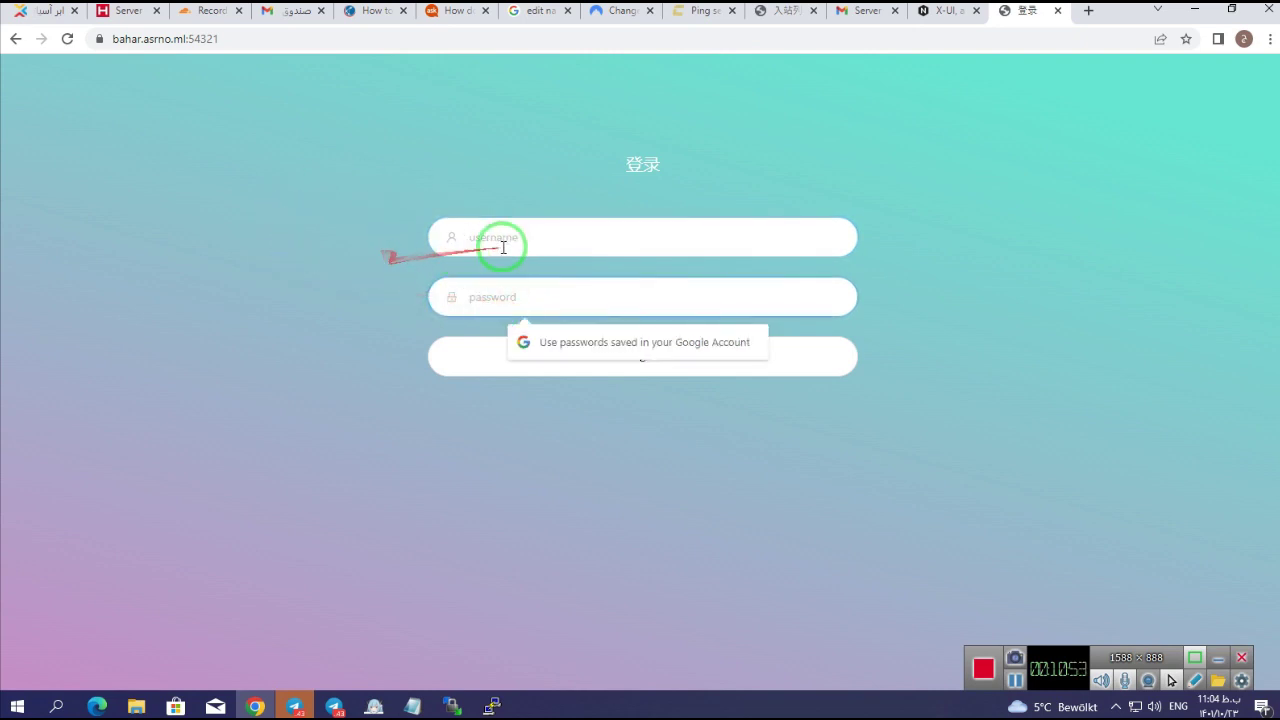